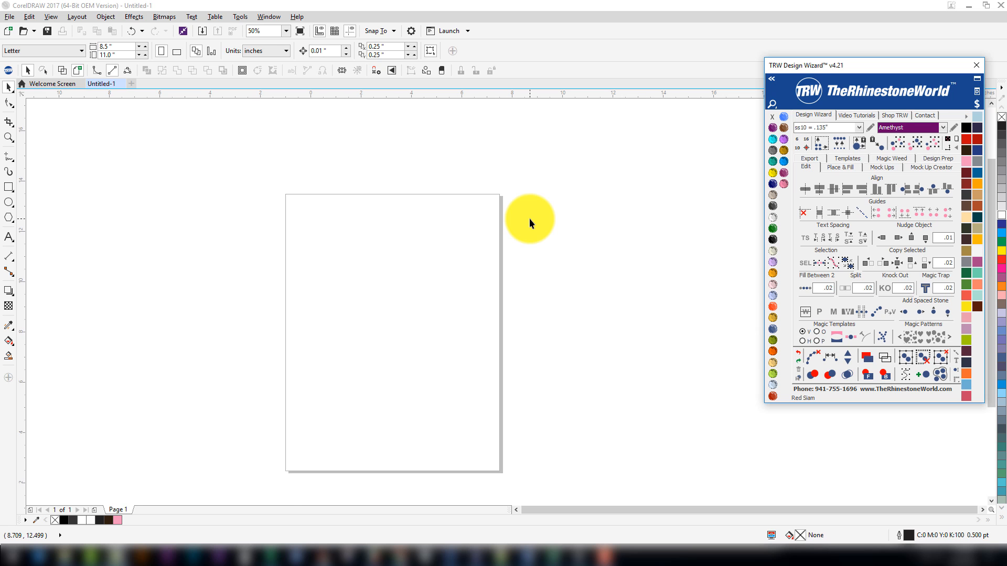
Switch to Chrome and examine the full preview of Summer Artwork Pack Vol. 1, including its beach van clip art
key(alt+Tab)
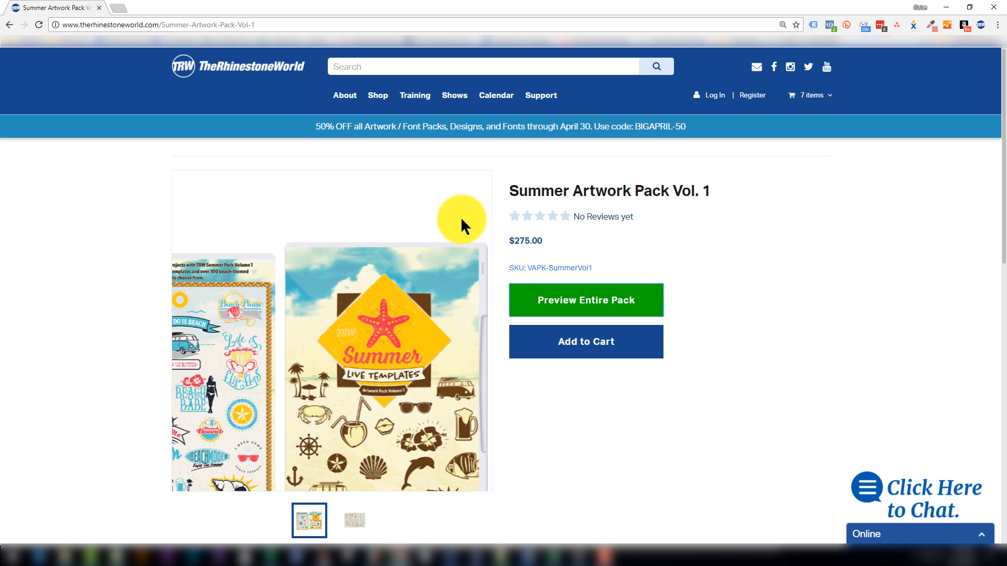
scroll(545, 349, down, 1)
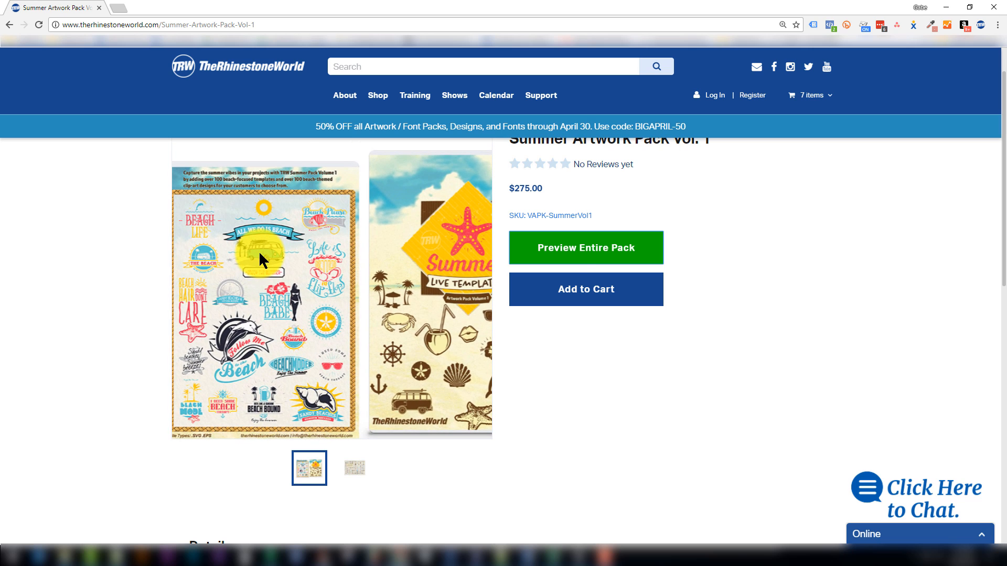
click(633, 254)
drag(697, 444, 663, 62)
drag(757, 111, 726, 326)
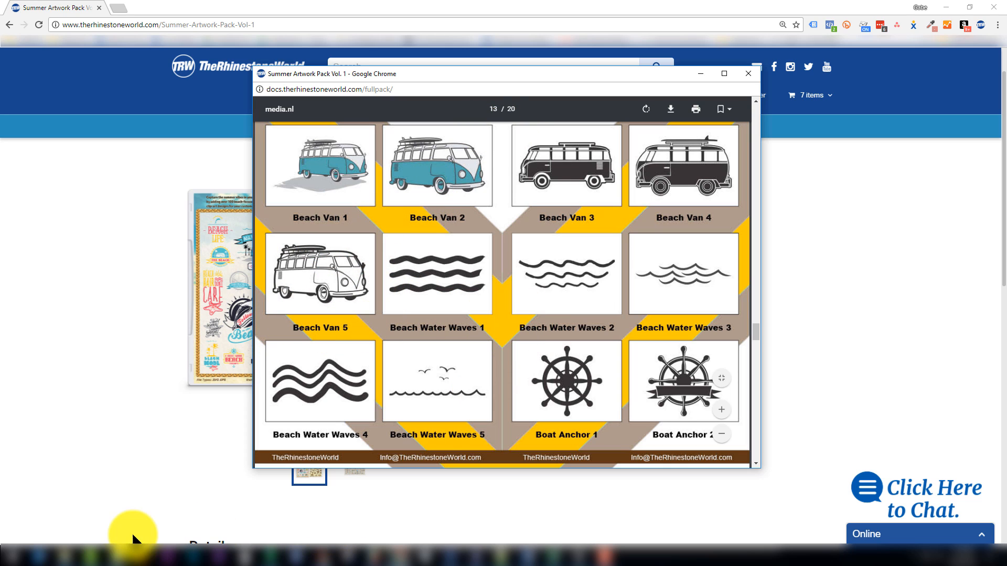
Import the Beach Van 5 EPS file from File Explorer into the blank CorelDRAW document as editable, with text as curves
click(63, 555)
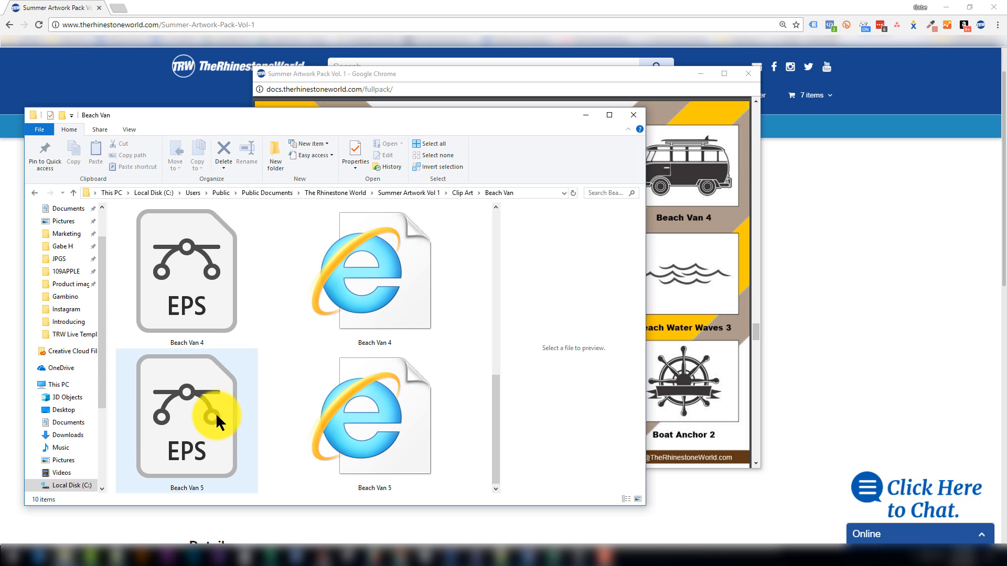
click(118, 555)
click(65, 555)
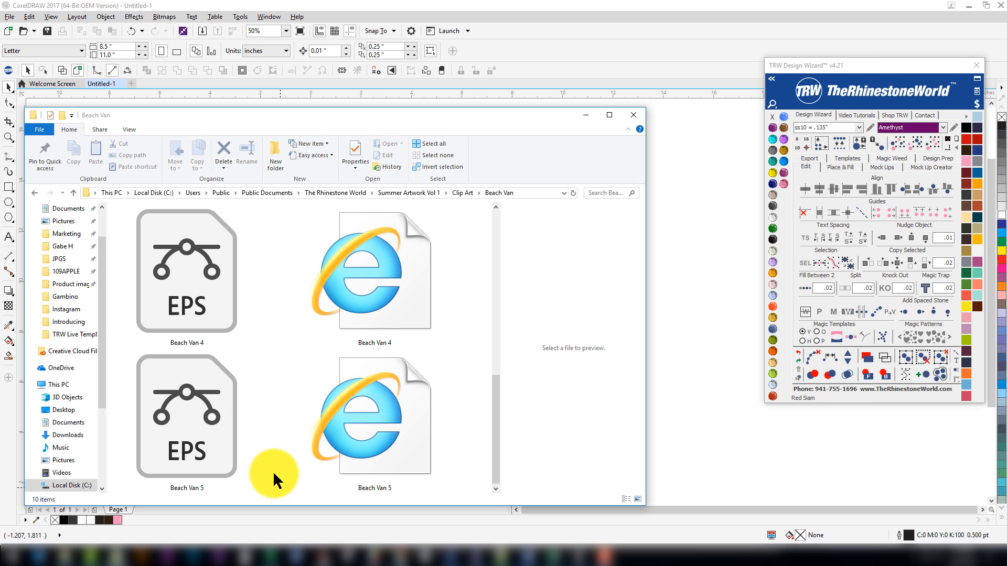
drag(216, 391, 690, 316)
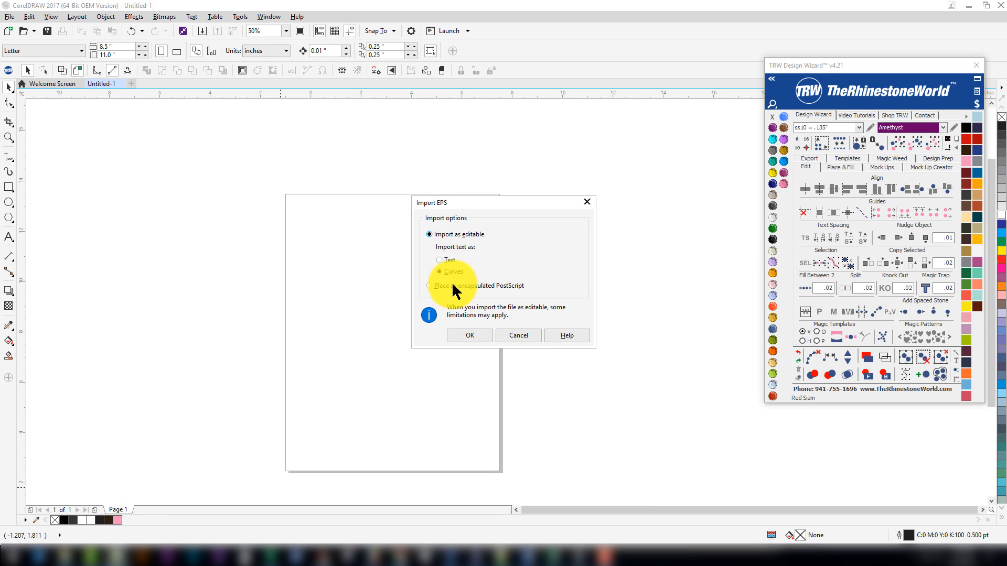
click(463, 335)
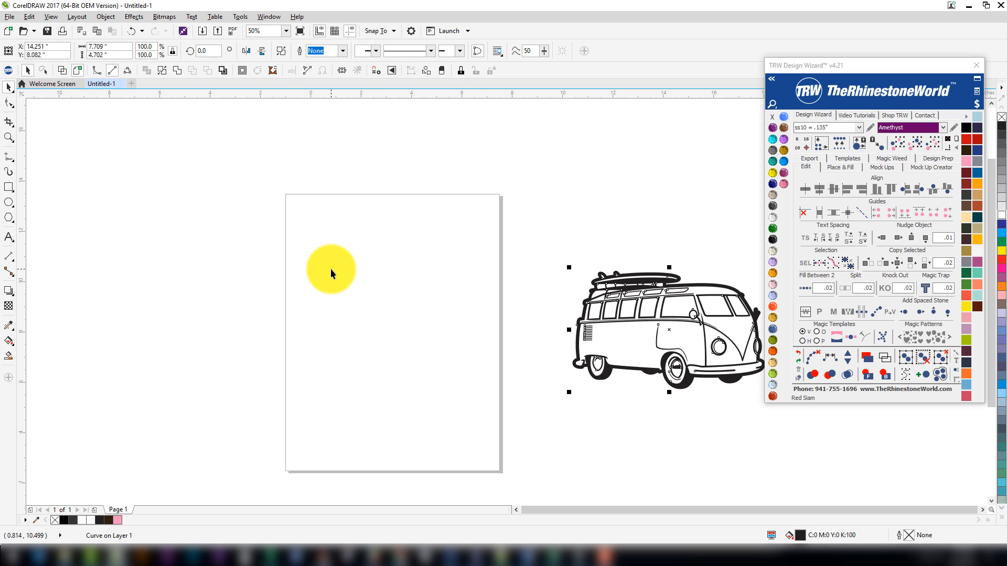
Move the imported van artwork onto the page, in its upper half
drag(631, 382, 403, 360)
click(464, 281)
drag(463, 282, 511, 345)
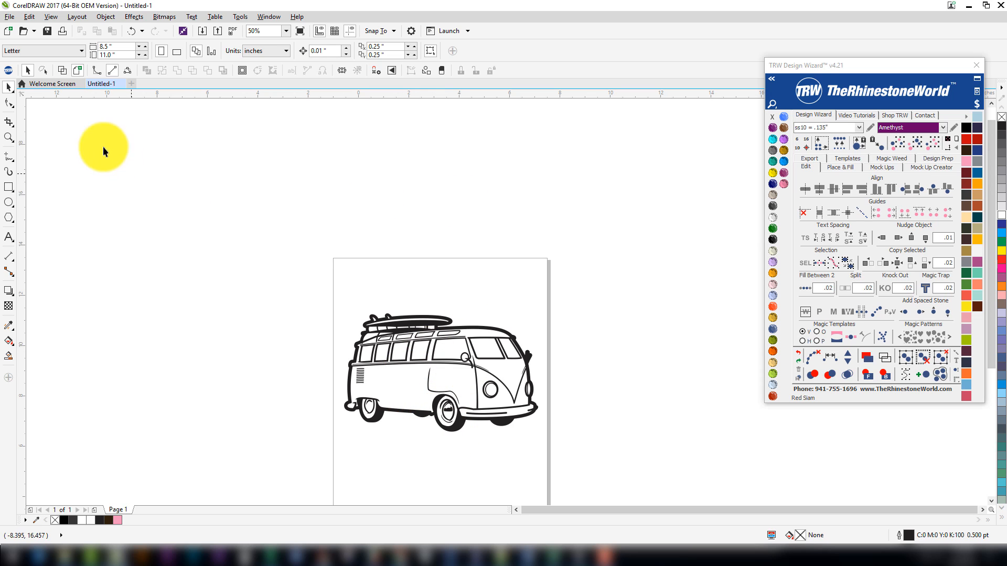
Add the text "Keep" just above the van's rear and set its font to Molle
click(9, 237)
click(351, 300)
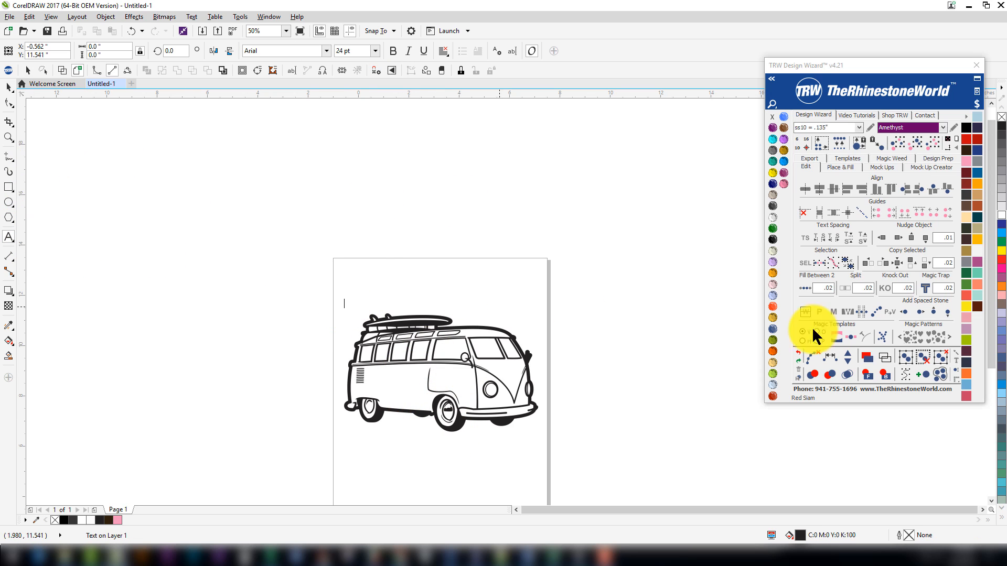
text(Keep)
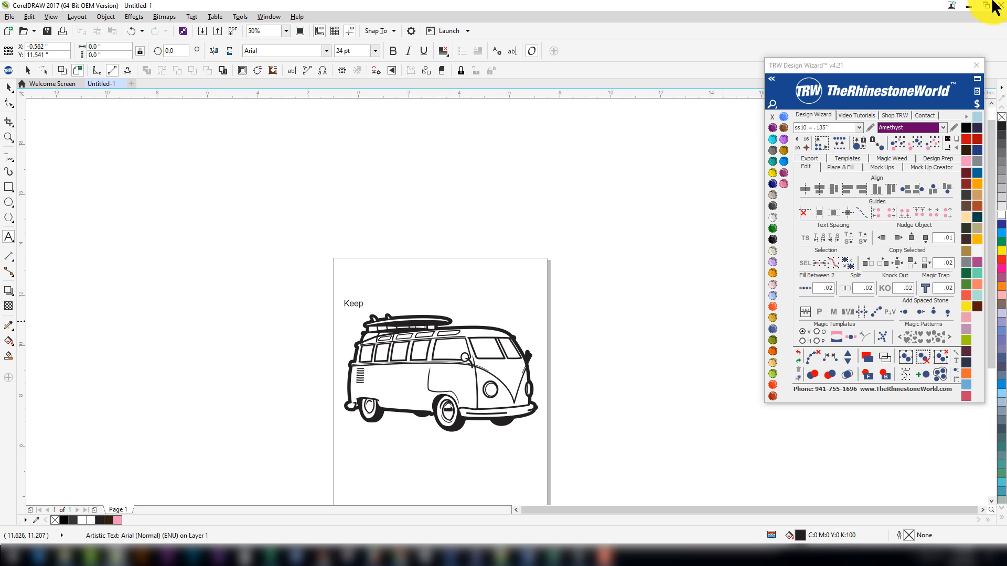
key(ctrl+a)
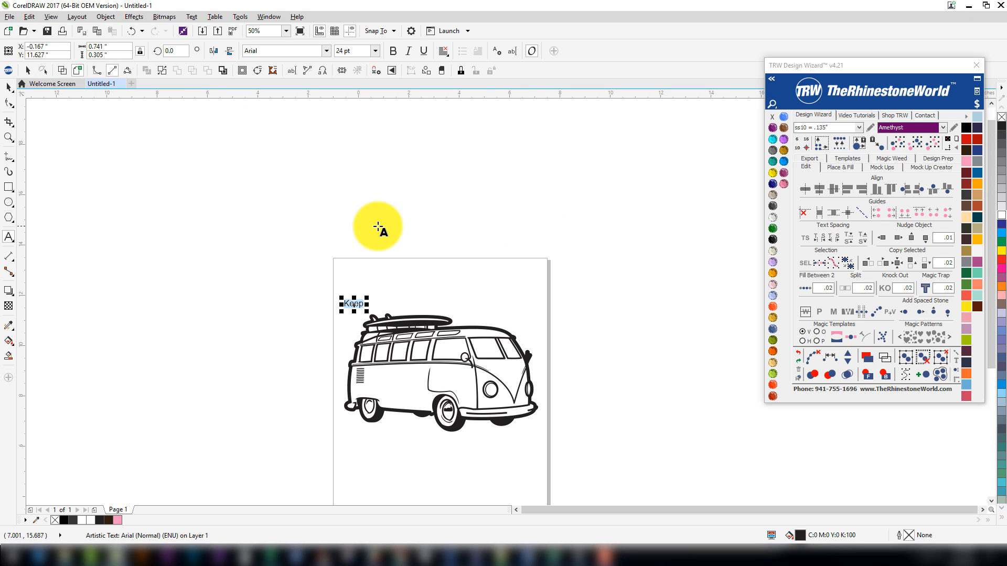
click(323, 50)
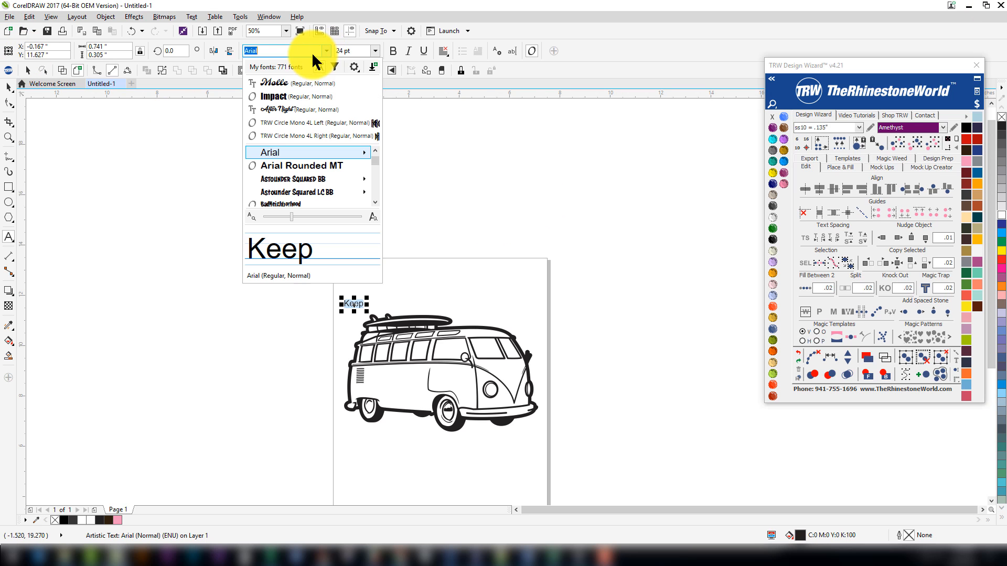
click(275, 83)
click(10, 86)
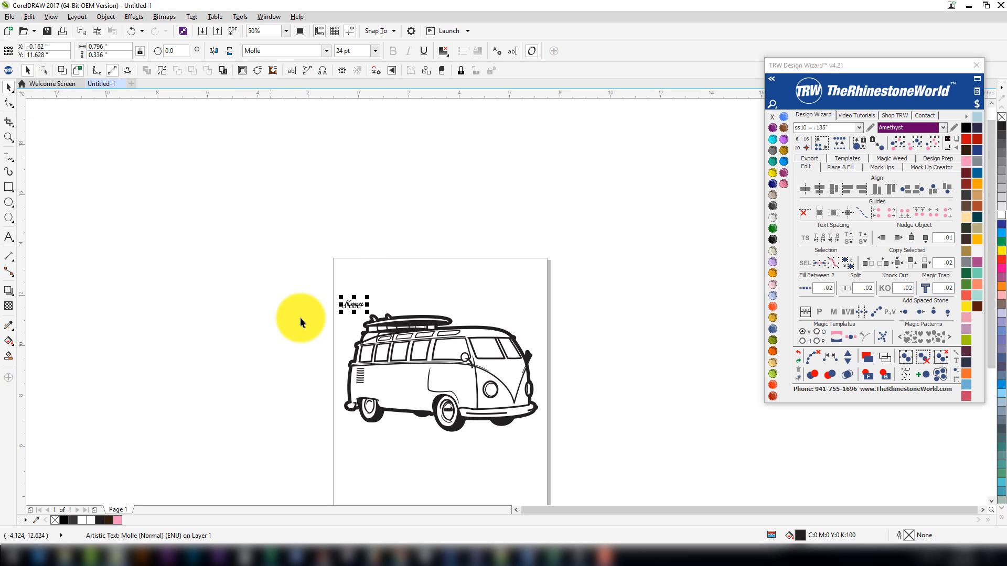
Enlarge the "Keep" text to about 3.9 inches wide and place it over the rear end of the surfboard
drag(368, 313, 401, 350)
drag(360, 311, 367, 318)
drag(443, 270, 504, 229)
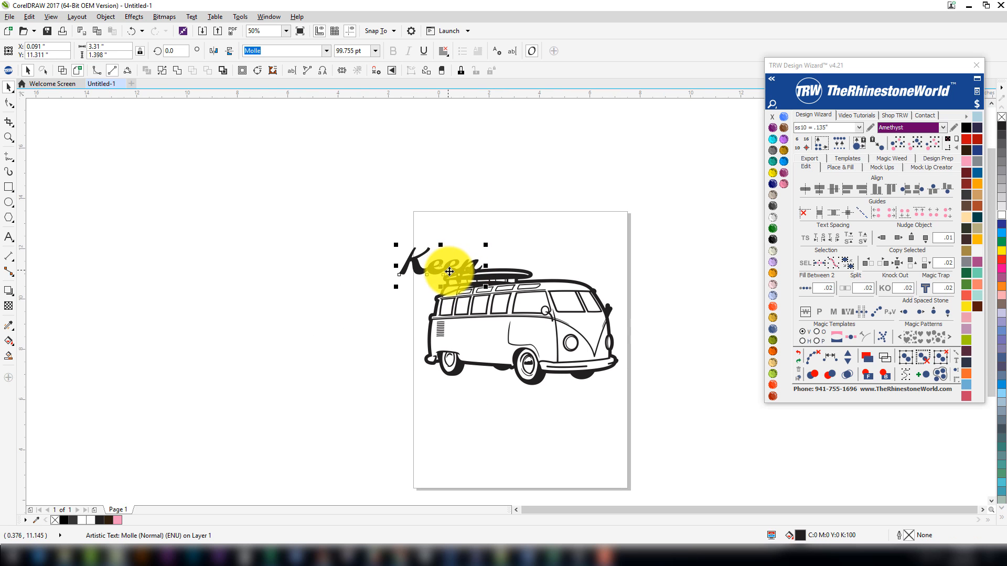
drag(450, 272, 445, 272)
mouse_move(392, 243)
mouse_down()
mouse_move(371, 223)
mouse_move(379, 233)
mouse_up()
click(536, 242)
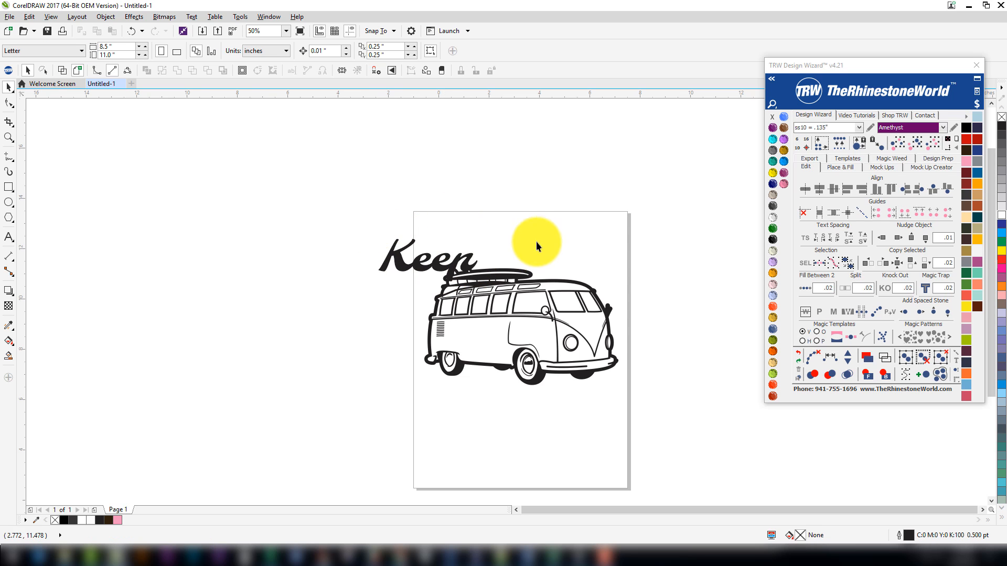
Try placing a copy of the "Keep" text below the van's front, and undo the copy
drag(537, 242, 453, 292)
click(316, 320)
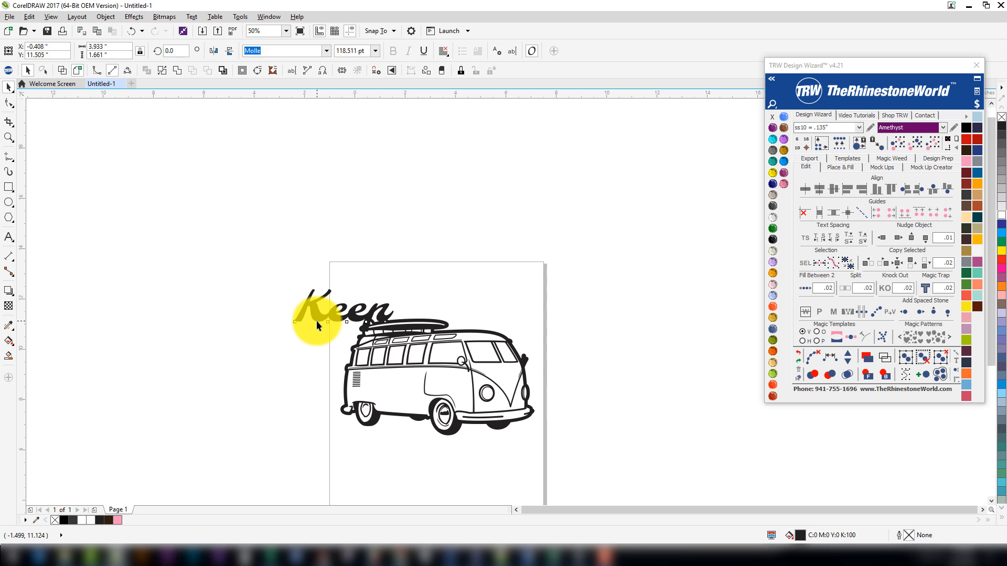
drag(316, 320, 482, 453)
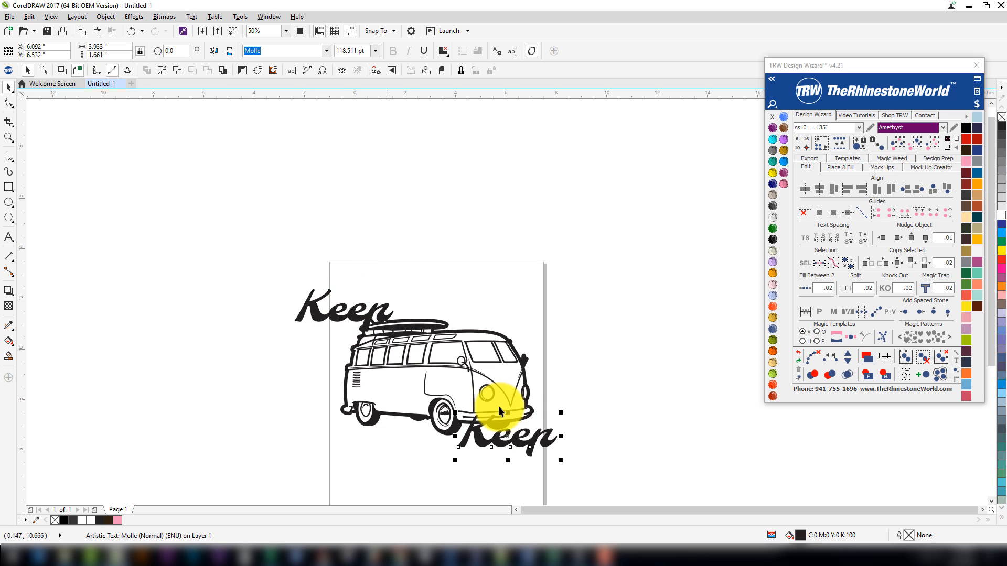
key(ctrl+z)
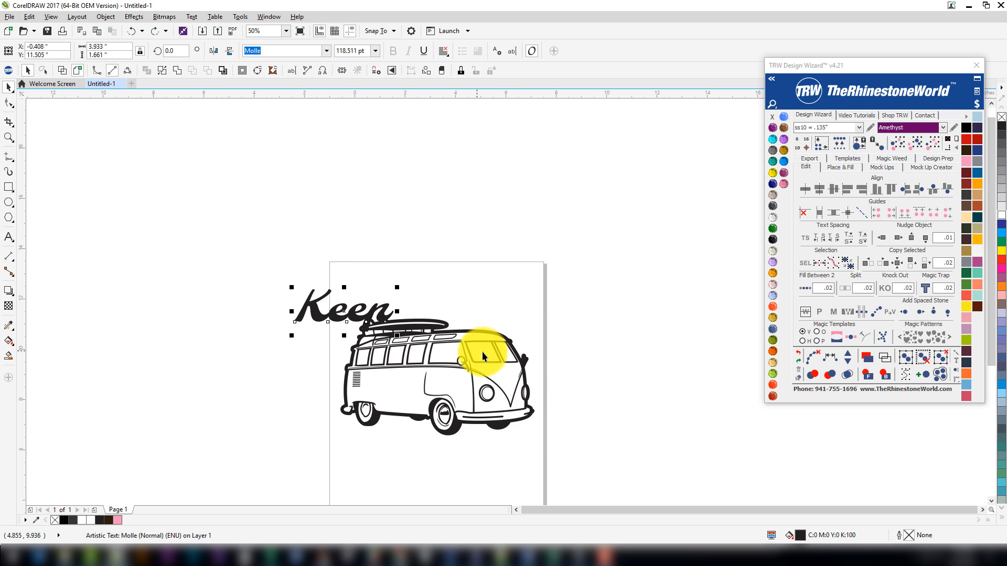
Duplicate the "Keep" text onto the lower front of the van, overlapping the front wheel and bumper
scroll(498, 314, down, 2)
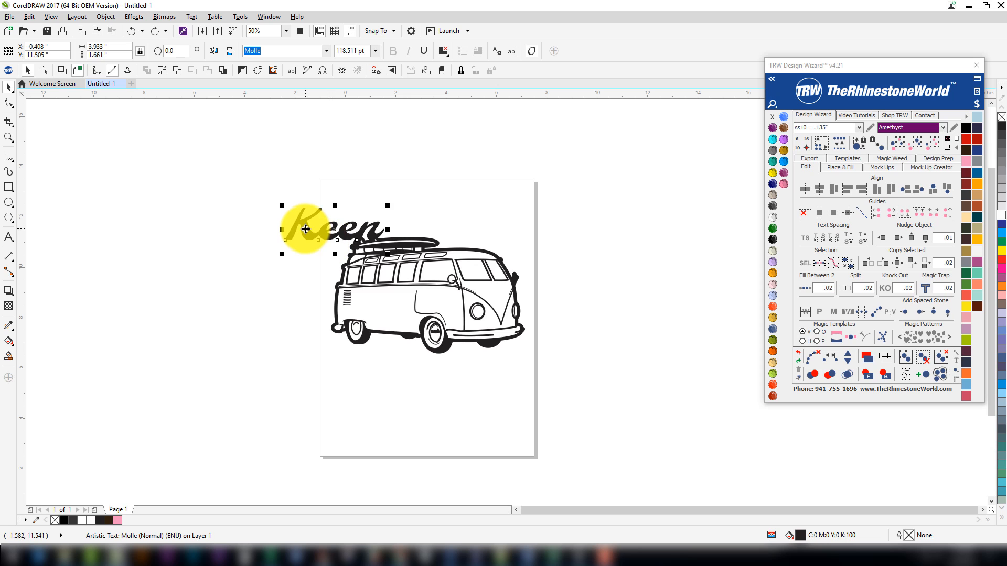
drag(292, 225, 451, 358)
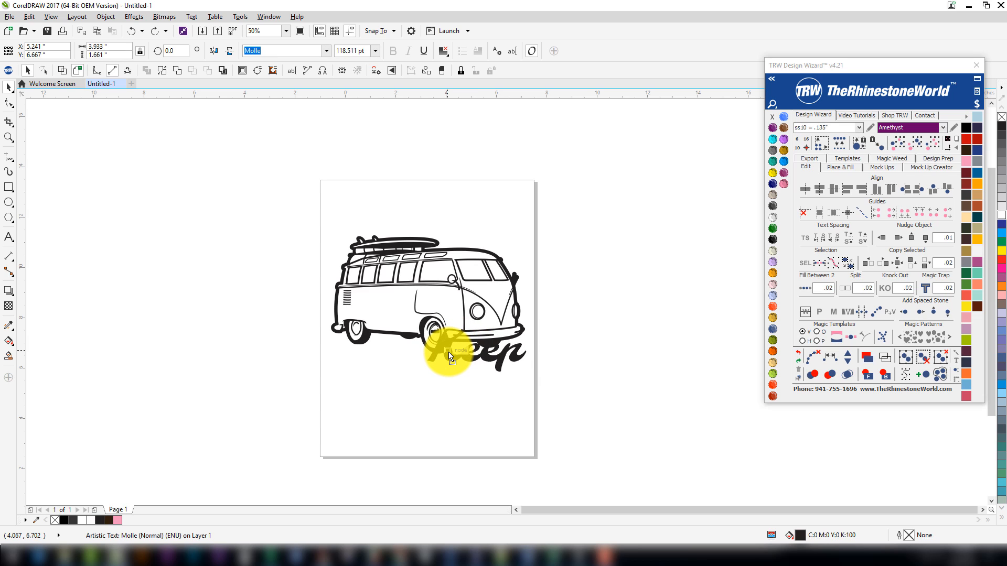
mouse_move(450, 356)
mouse_down()
mouse_move(463, 362)
mouse_move(455, 355)
mouse_up()
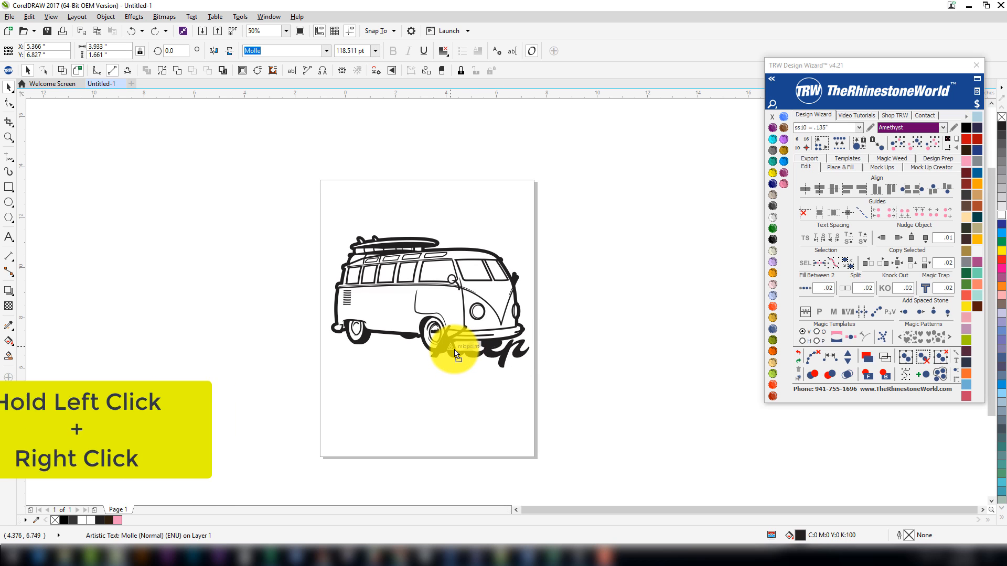
mouse_move(455, 353)
mouse_down()
mouse_move(558, 251)
mouse_move(371, 269)
mouse_move(478, 359)
mouse_move(452, 351)
mouse_move(460, 370)
mouse_move(450, 350)
mouse_up()
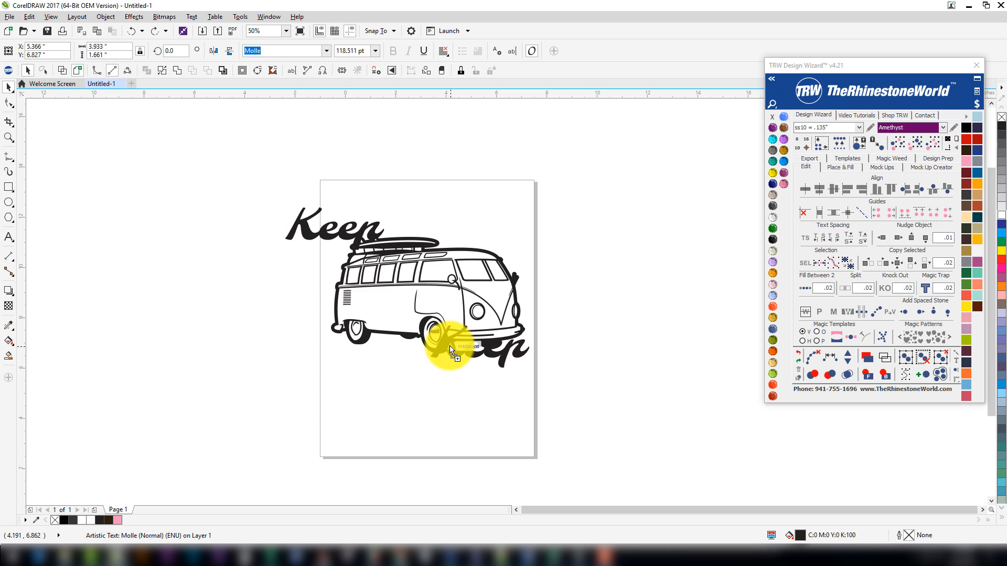
click(688, 471)
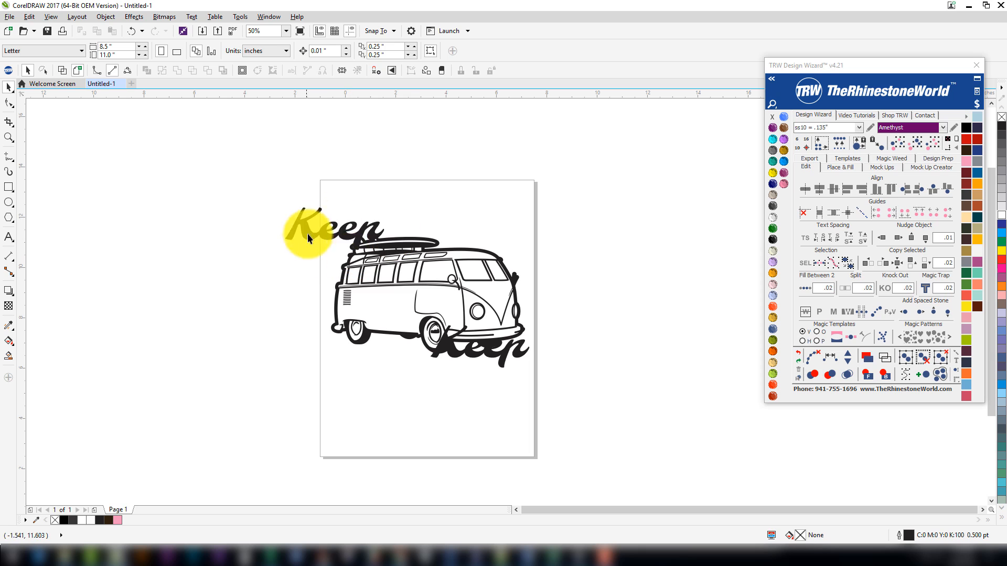
Replace the wording of the duplicated text with "Cruising."
double_click(472, 354)
key(ctrl+a)
text(C)
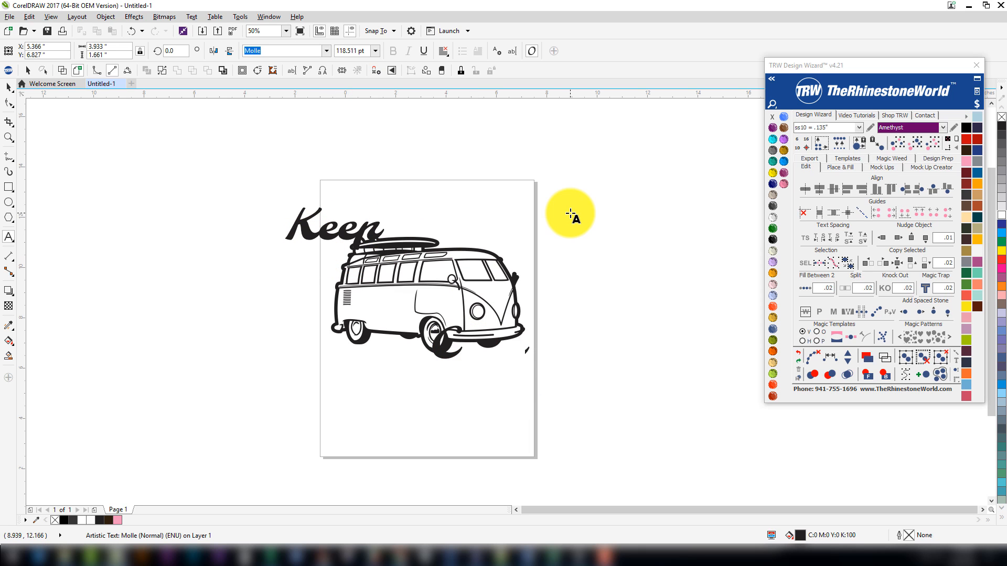
text(ruising)
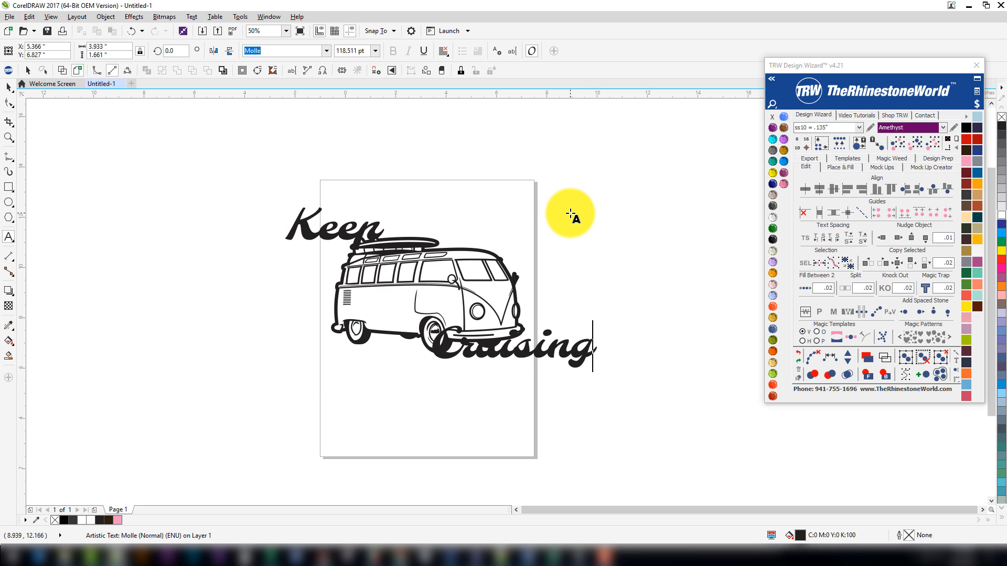
text(.)
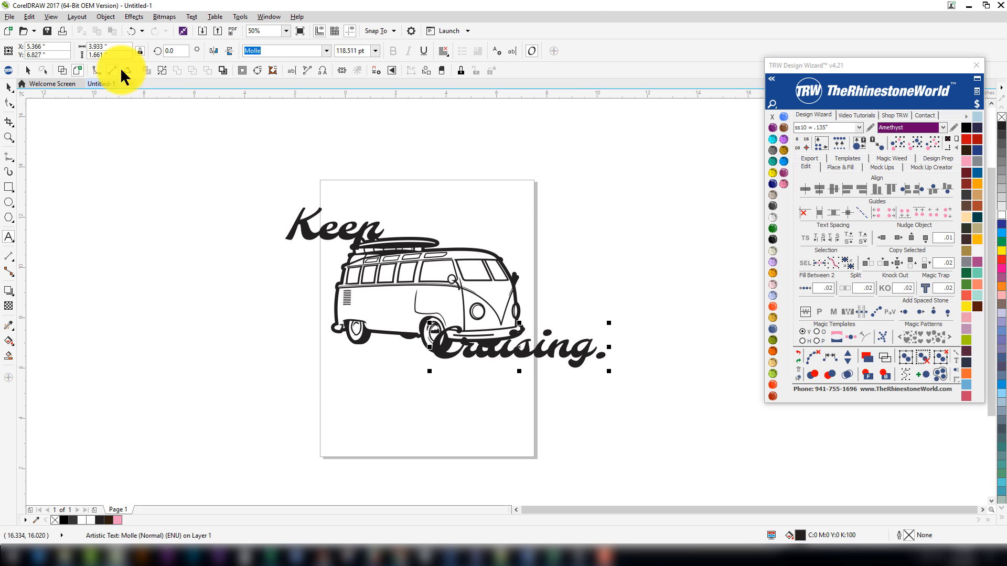
click(8, 87)
Shift the "Cruising." text slightly toward the rear and down so it overlaps the van's front wheel
drag(678, 303, 664, 365)
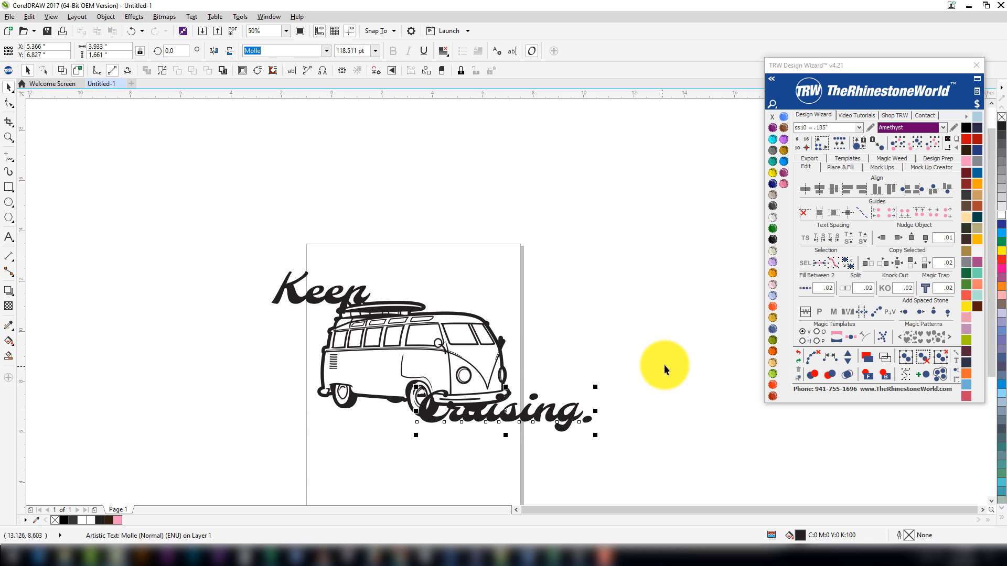
click(659, 366)
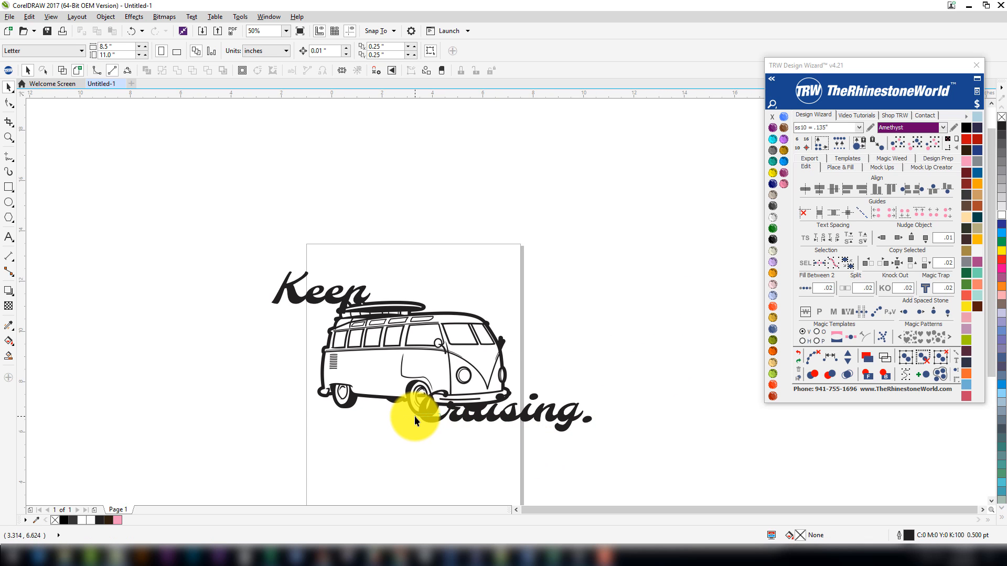
drag(433, 423, 427, 426)
click(608, 262)
drag(614, 256, 612, 220)
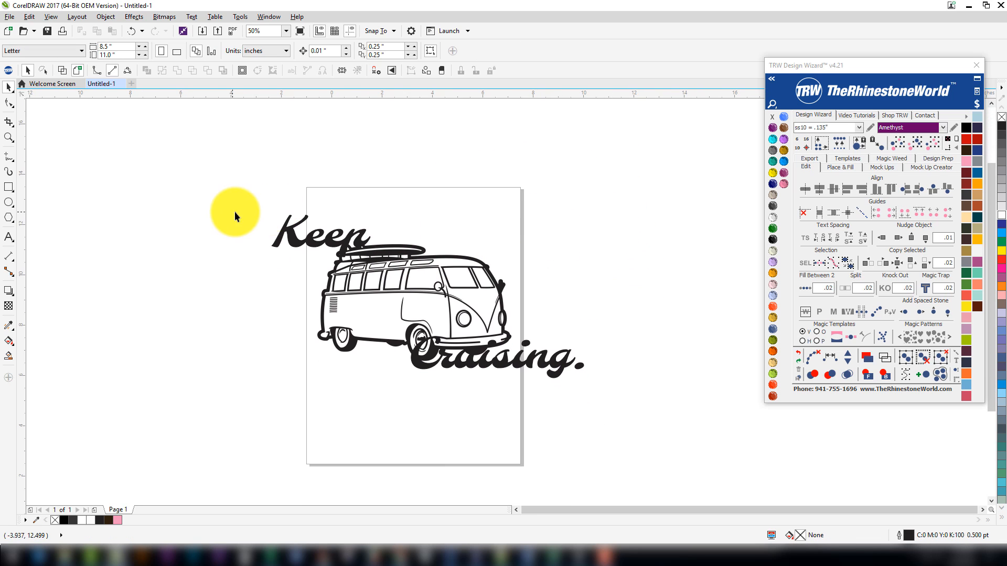
click(291, 236)
click(482, 356)
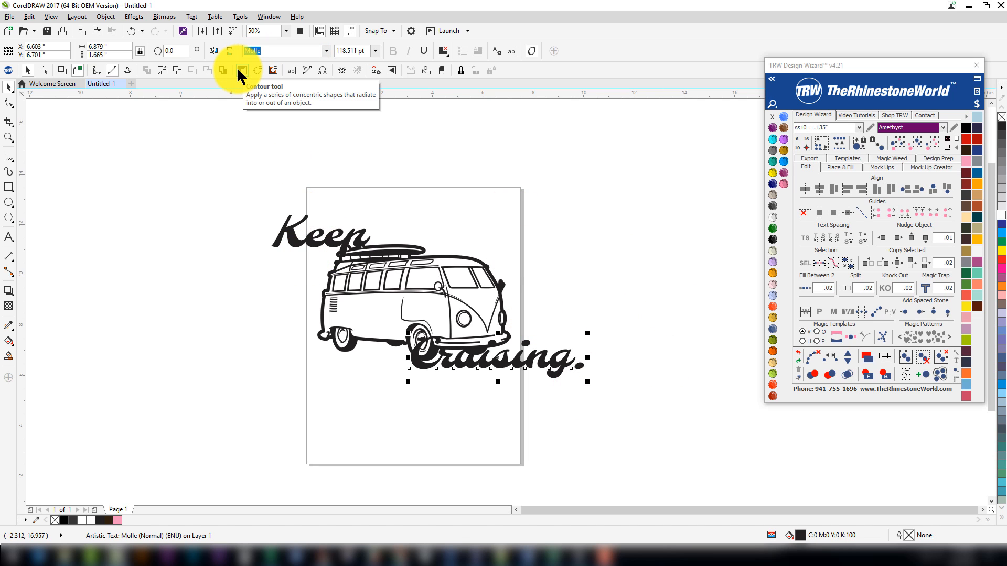
click(748, 315)
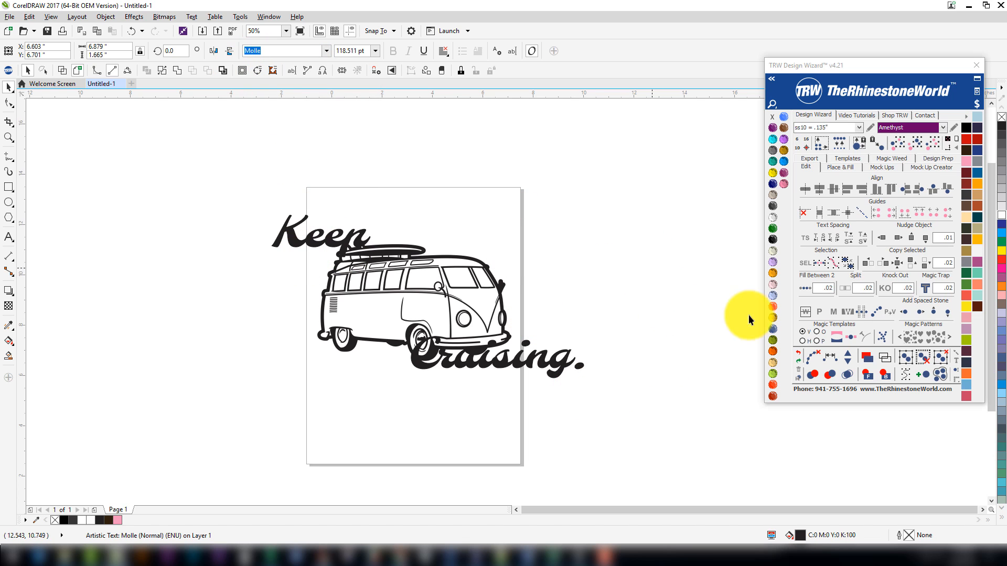
Move the TRW Design Wizard window closer to the artwork and open the TRW Live Template Editor
drag(901, 65, 768, 52)
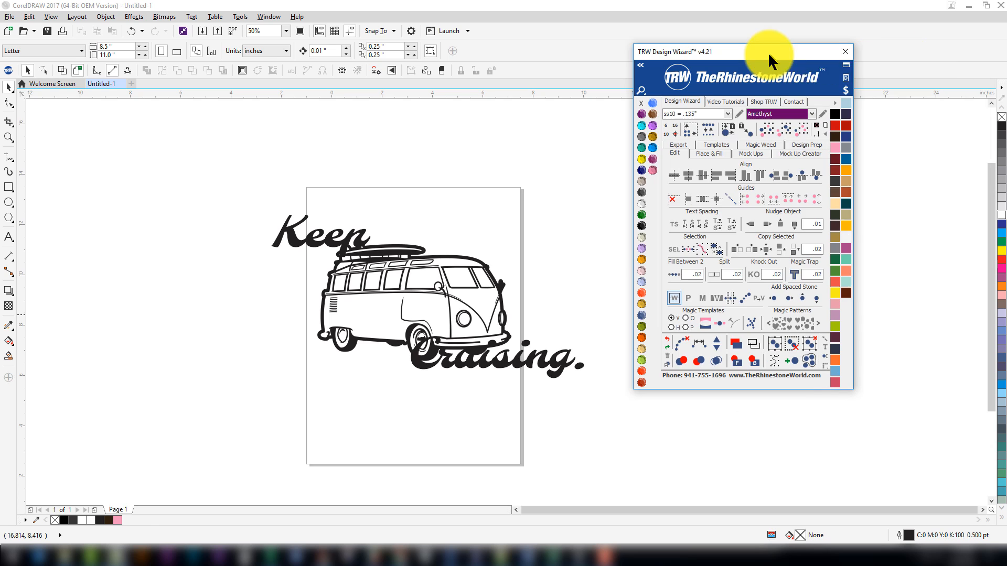
click(844, 78)
click(854, 88)
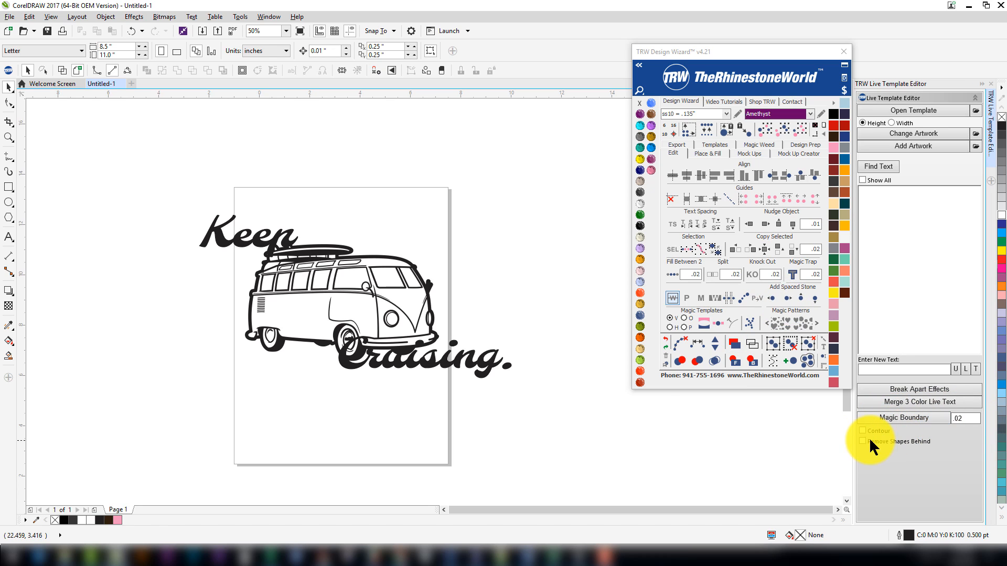
Set the Magic Boundary offset to .05 and enable Remove Shapes Behind
click(962, 418)
key(BackSpace)
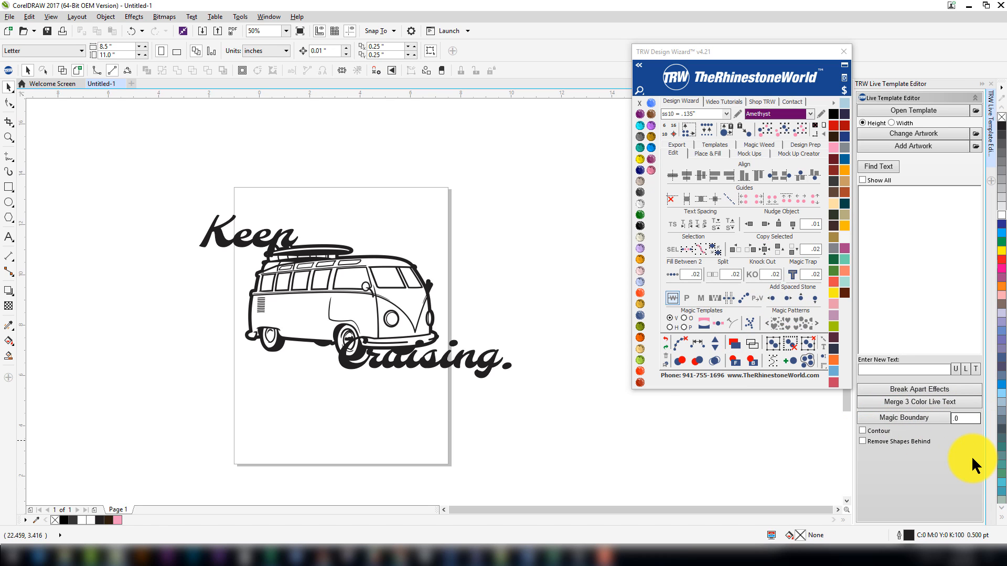
text(5)
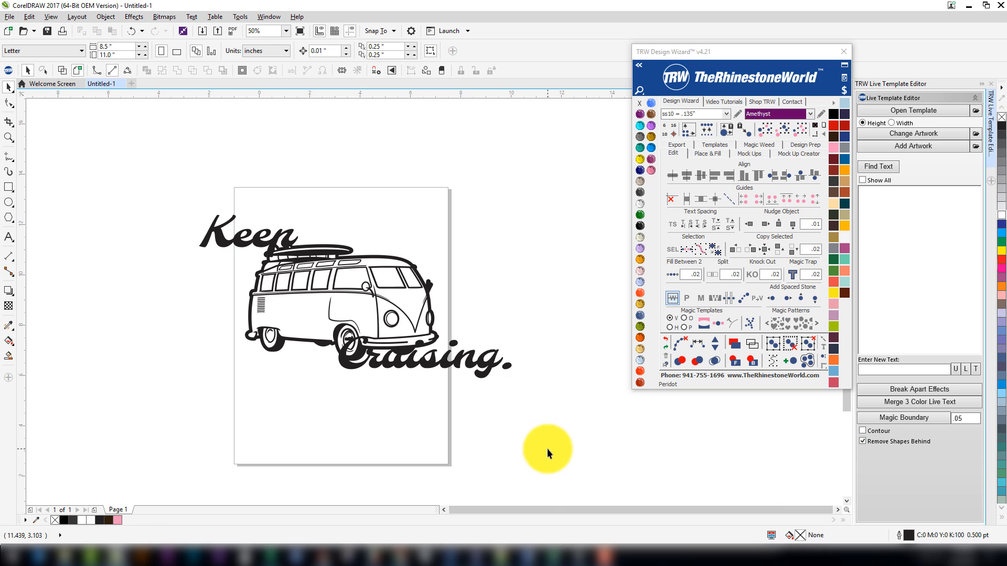
Apply the Magic Boundary to the "Keep" and "Cruising." texts so they cut a gap into the van artwork
click(221, 239)
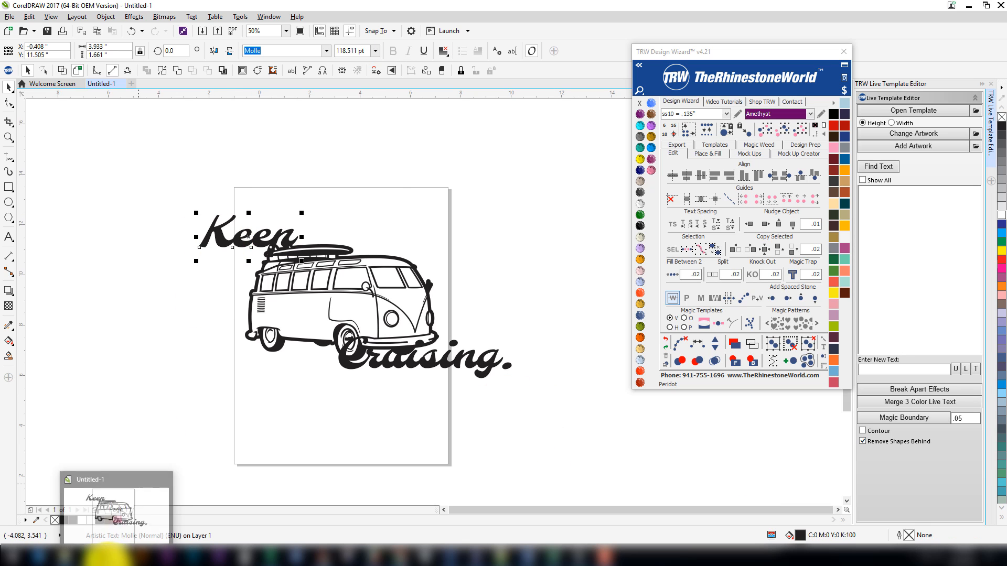
shift+click(470, 361)
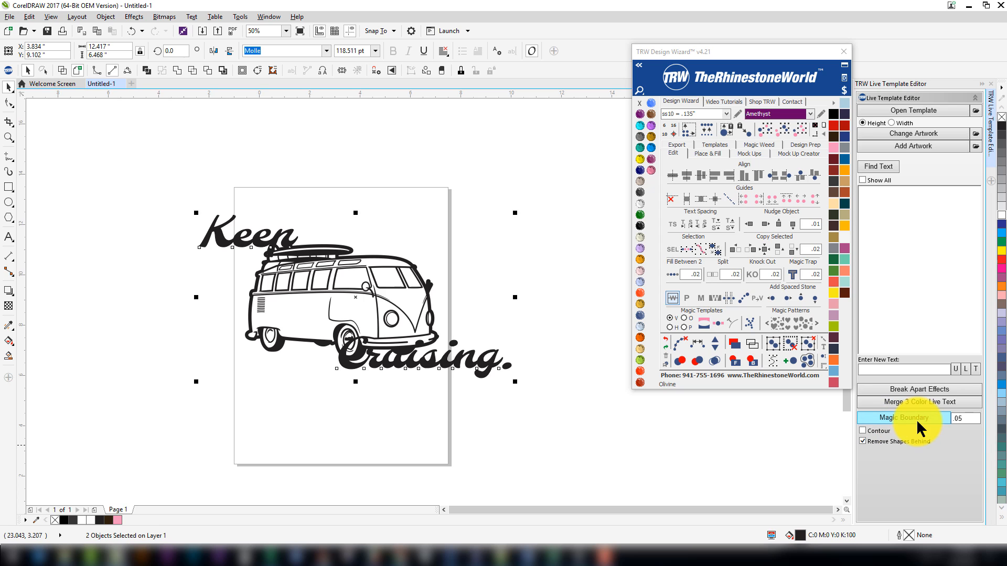
click(360, 412)
Inspect the gap around "Cruising." and its overlapping letter outlines in wireframe view, and return to the filled view
scroll(359, 412, up, 3)
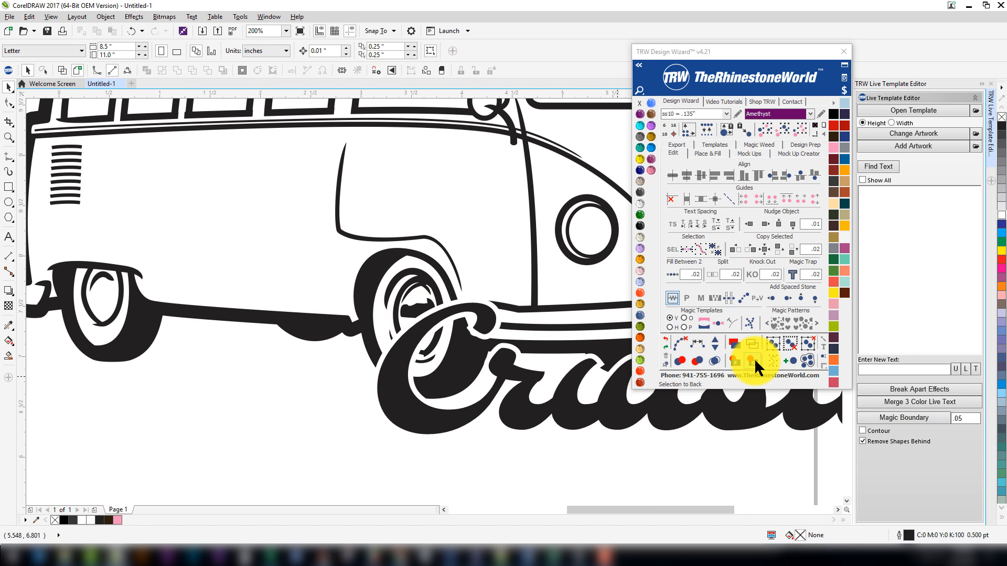
click(754, 358)
scroll(469, 351, up, 1)
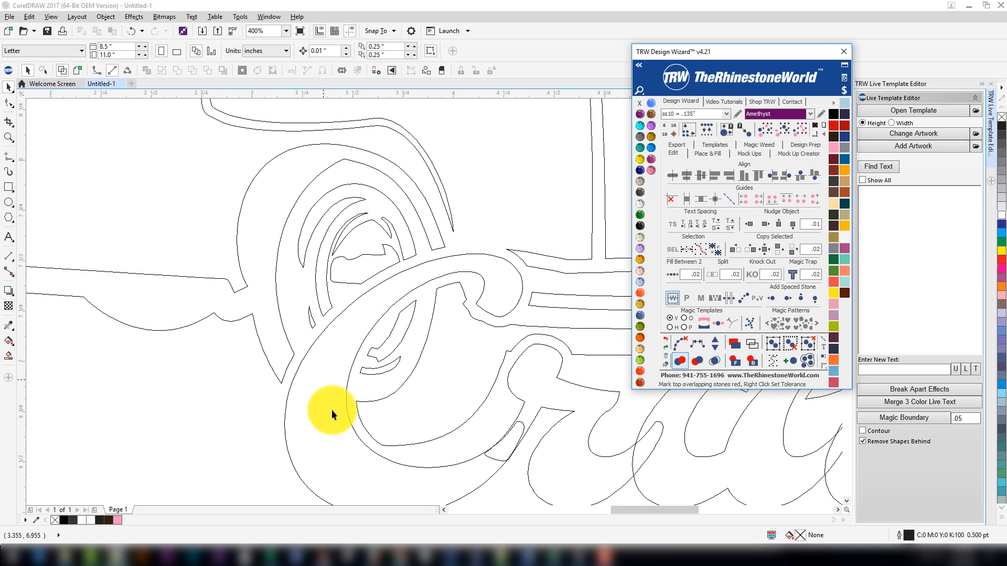
scroll(467, 353, down, 2)
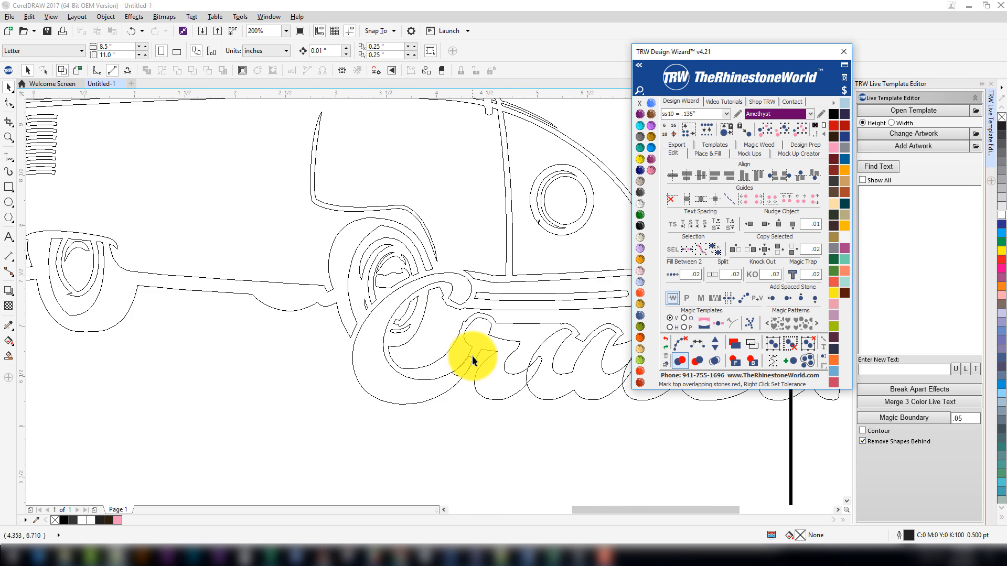
scroll(285, 330, up, 1)
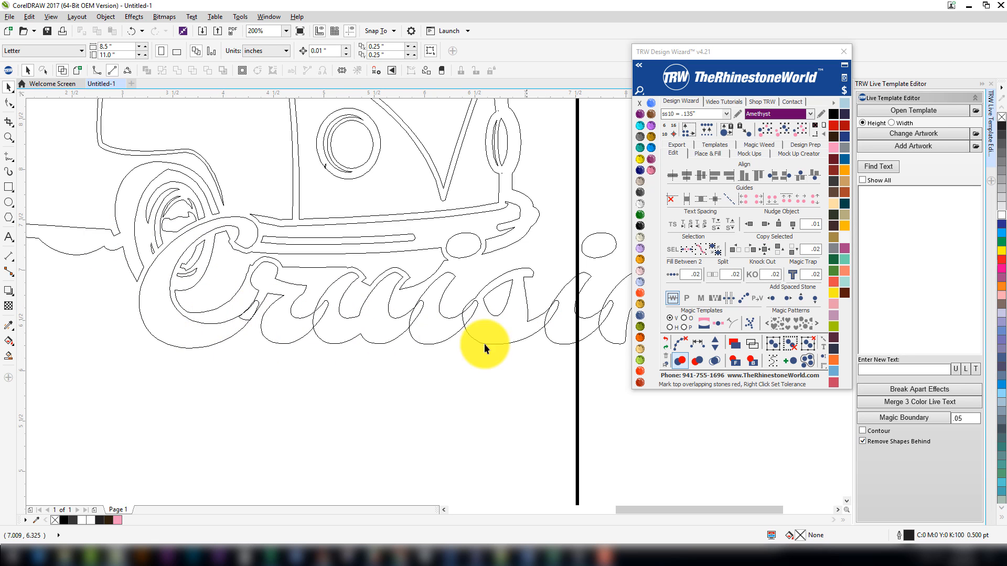
click(734, 344)
Select both texts and the van artwork and weld them into a single curve
scroll(522, 342, down, 3)
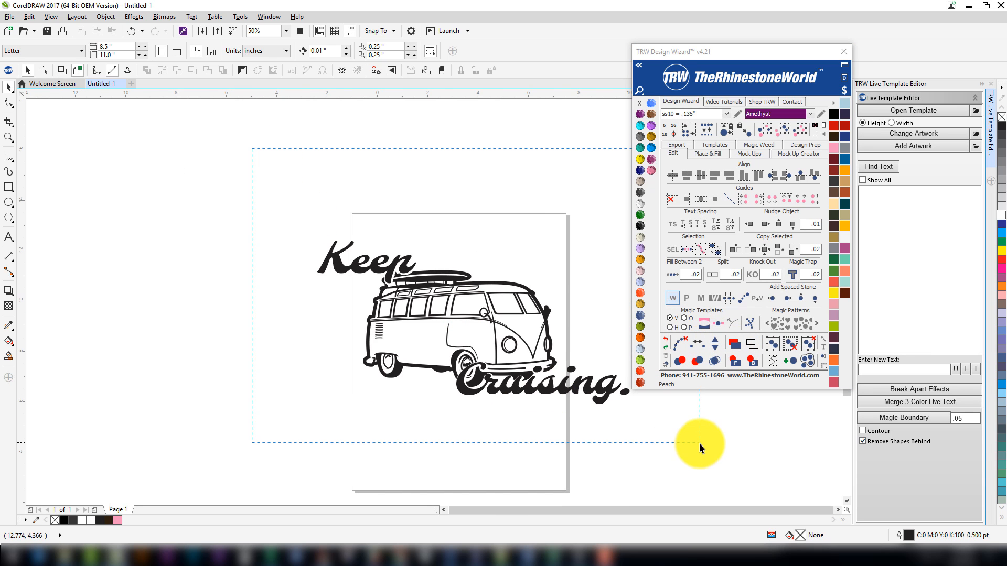
drag(700, 445, 724, 487)
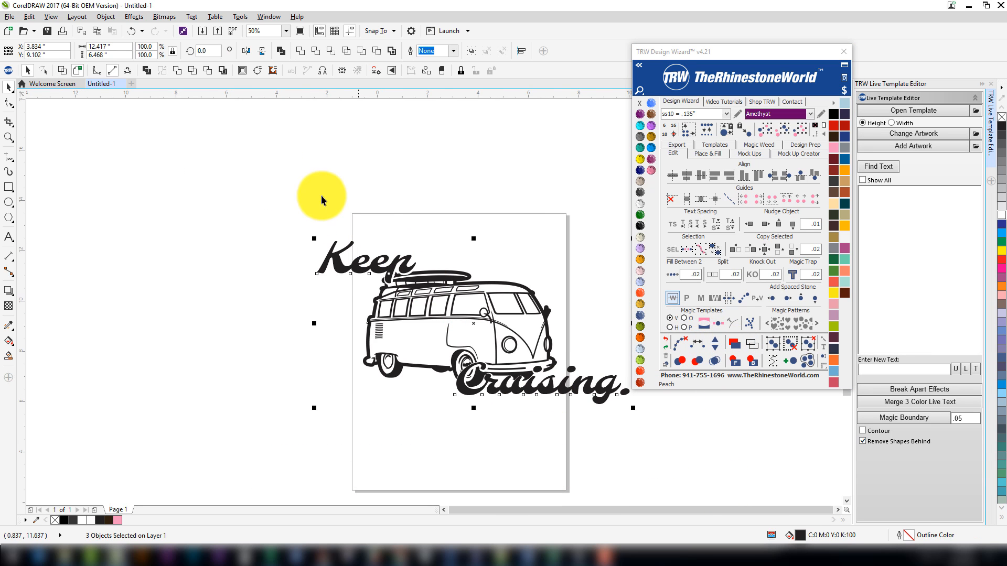
click(177, 72)
click(382, 325)
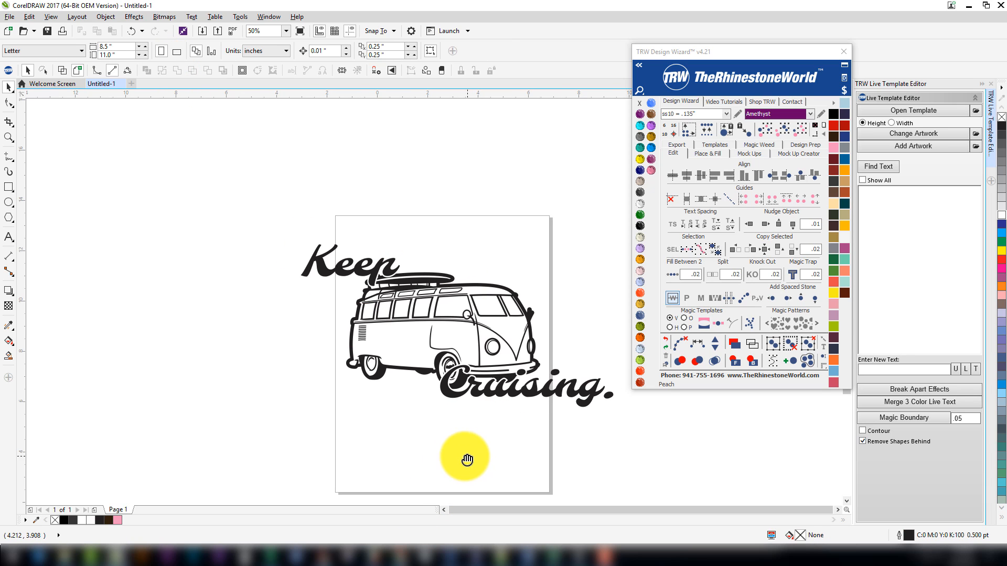
Check the welded lettering and van outlines in wireframe view, and switch back to the filled view
scroll(468, 461, right, 1)
click(749, 343)
scroll(434, 380, up, 4)
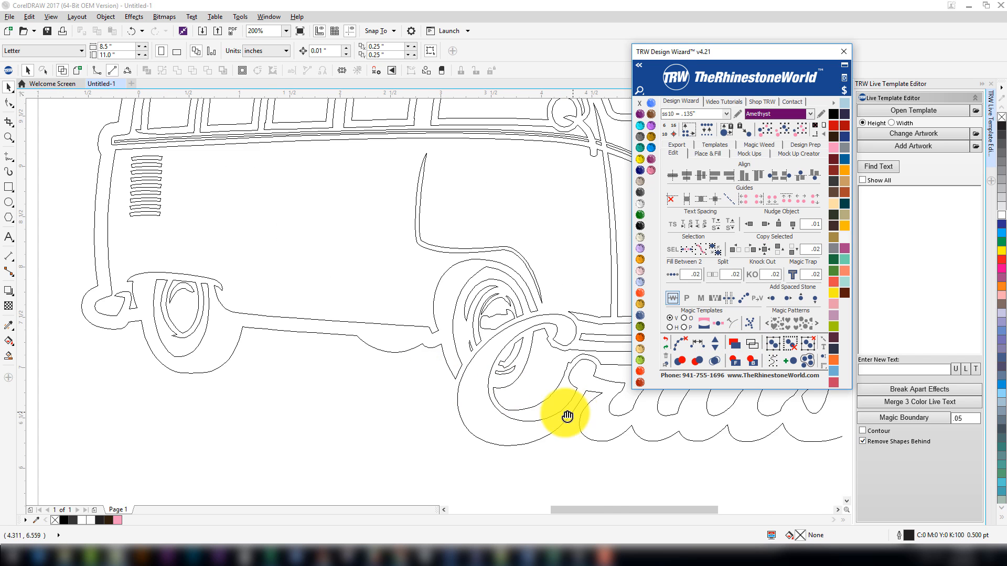
drag(568, 411, 247, 419)
scroll(442, 348, down, 2)
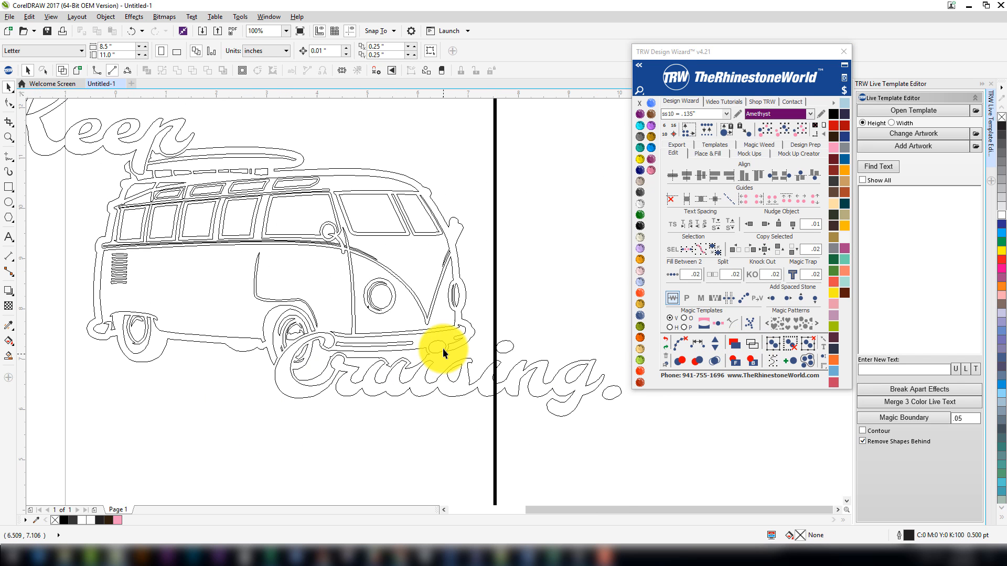
click(689, 346)
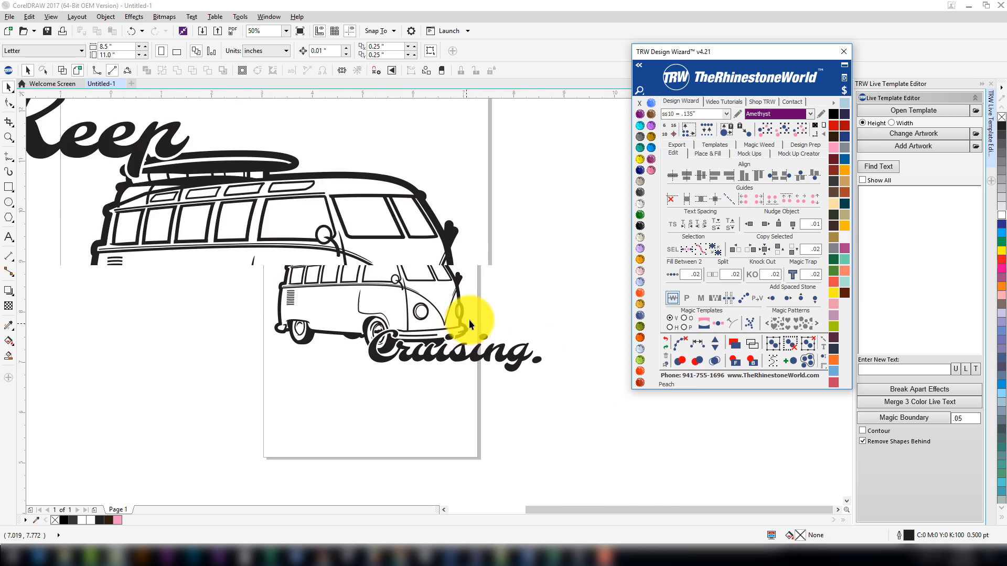
Select the welded design and fill it with the pink vinyl colour #F495BB
drag(469, 319, 484, 360)
scroll(483, 360, down, 2)
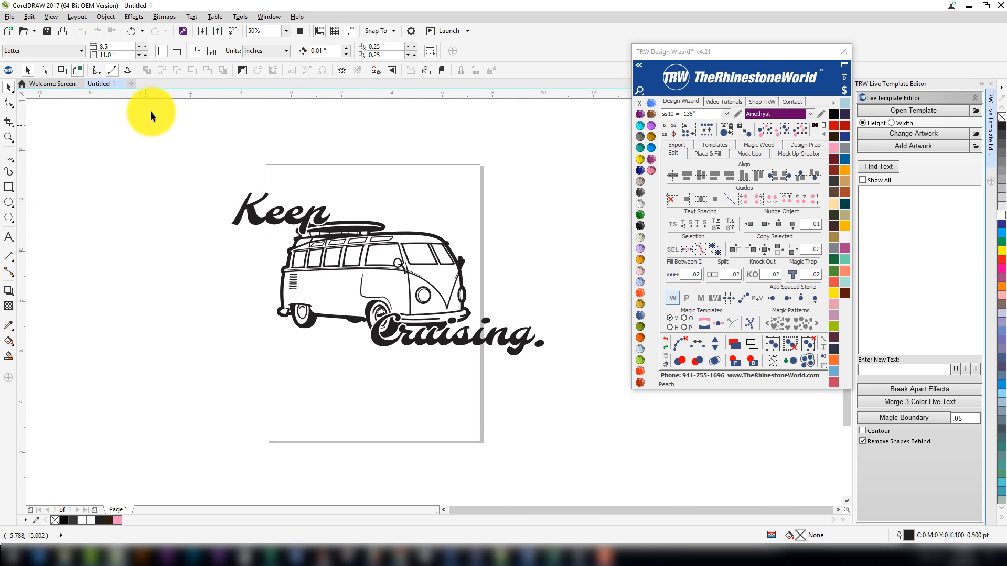
drag(150, 144, 688, 465)
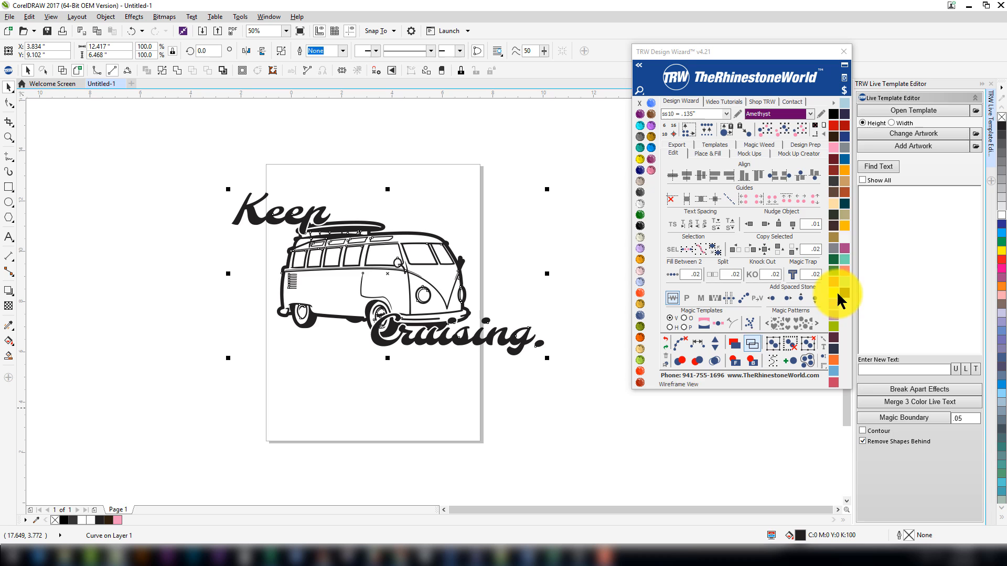
click(839, 145)
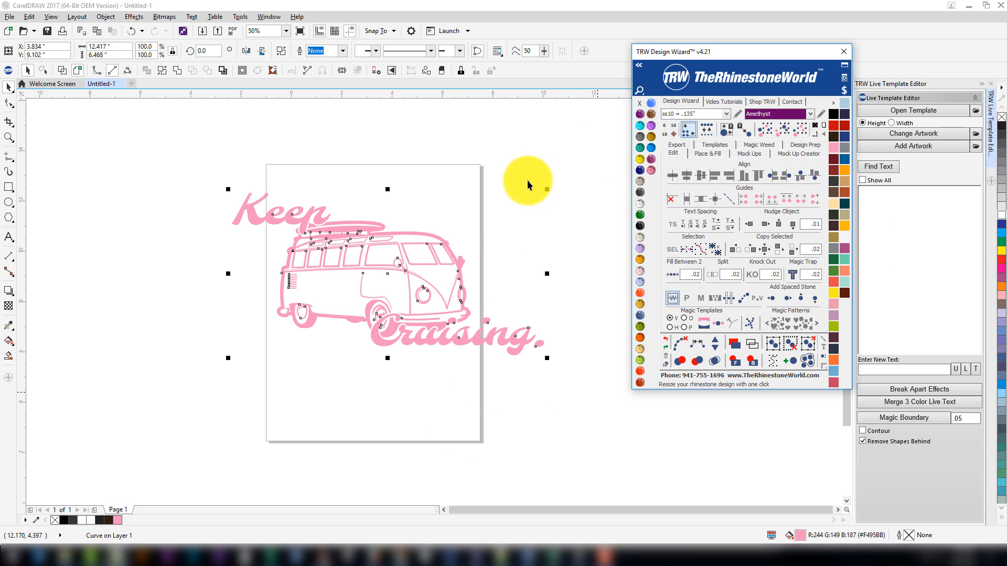
Try fitting the page to the pink design at its original size, and undo the page fit
drag(489, 213, 514, 317)
drag(490, 206, 467, 207)
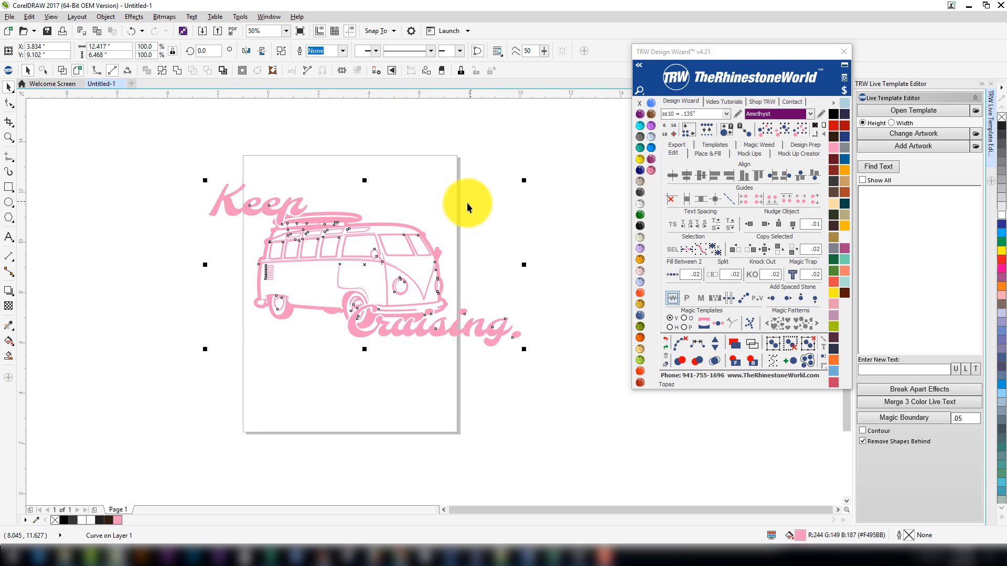
drag(520, 257, 505, 304)
click(823, 125)
click(495, 425)
scroll(486, 412, down, 2)
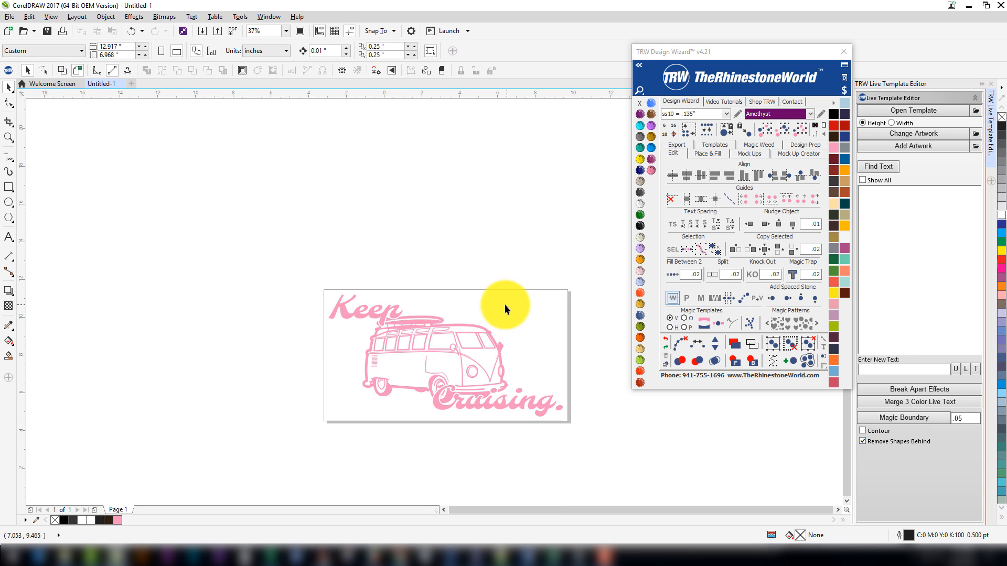
key(ctrl+z)
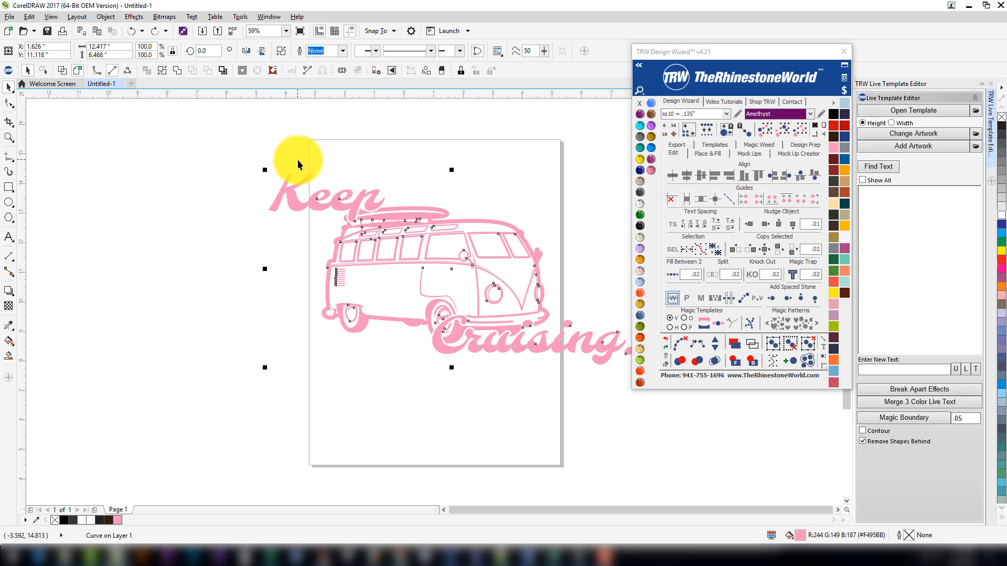
Scale the design proportionally to 9.5 inches wide and fit the page around it
click(114, 49)
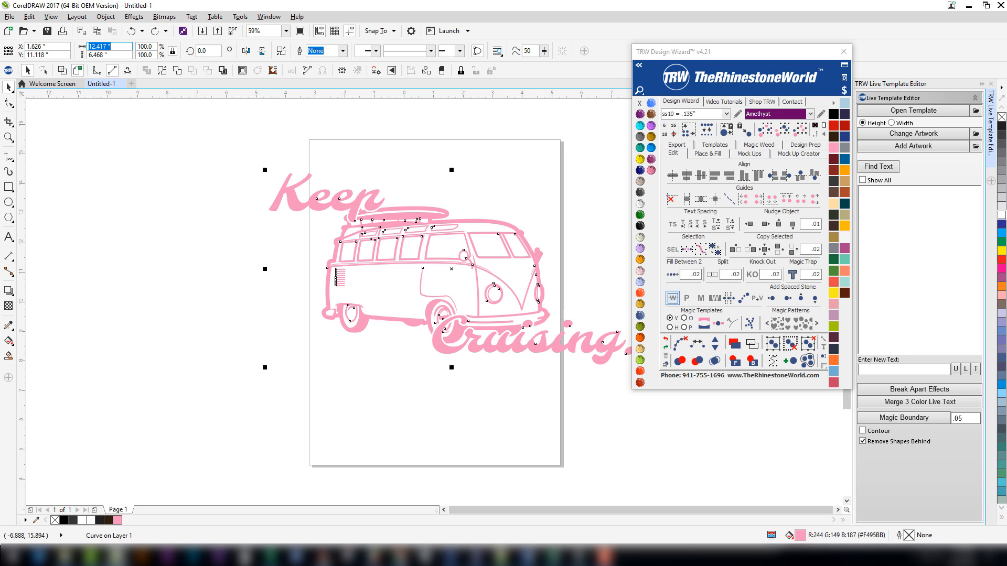
text(9.5)
key(Return)
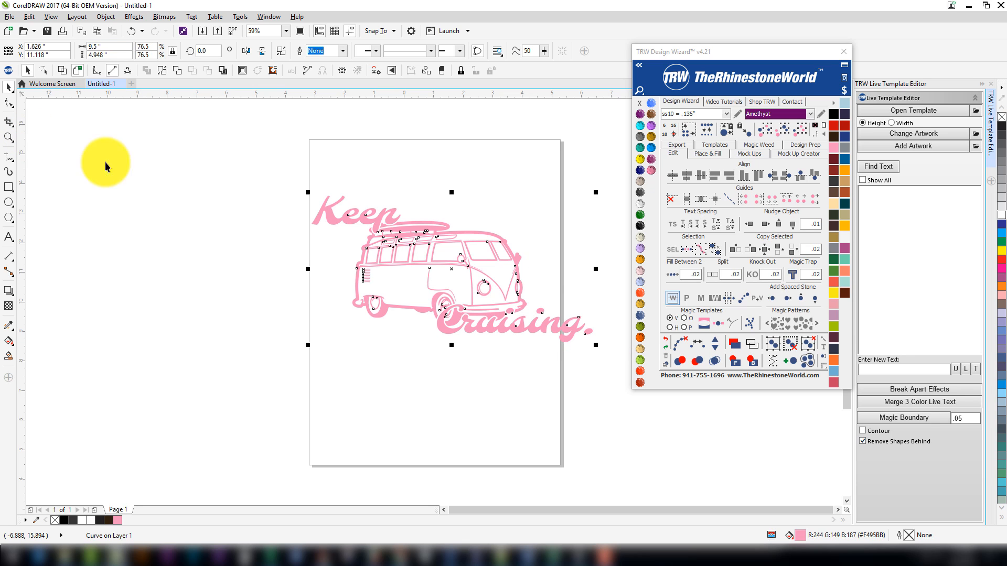
drag(309, 168, 241, 180)
click(823, 126)
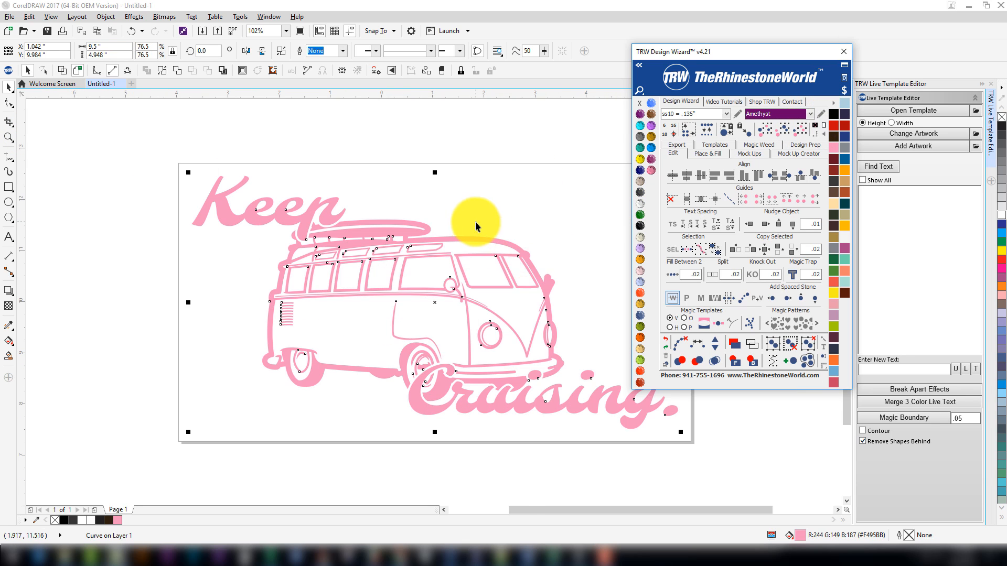
drag(468, 225, 365, 222)
scroll(372, 223, down, 1)
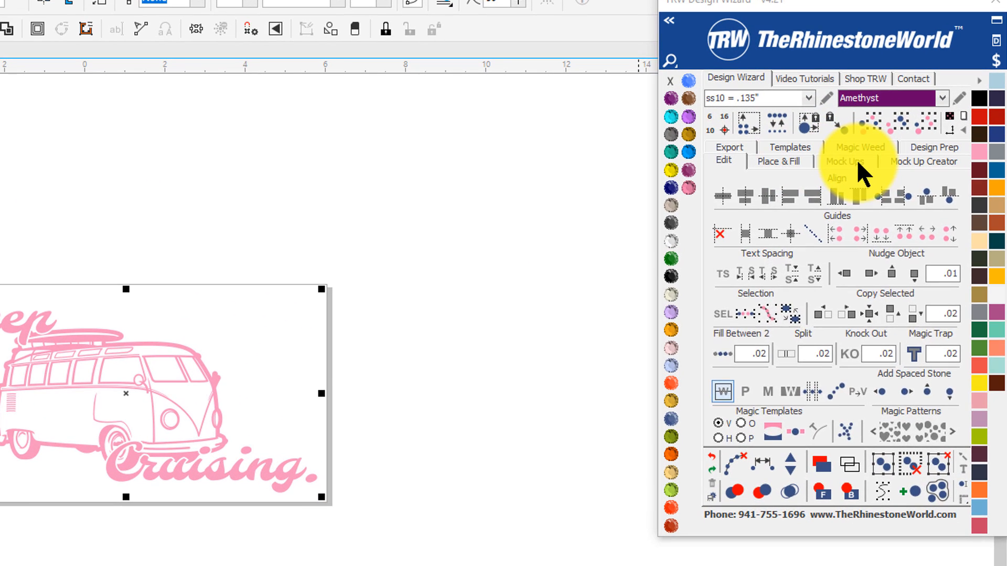
Set up a basic mock-up with the Quick Product template type and the Product detail step
click(755, 154)
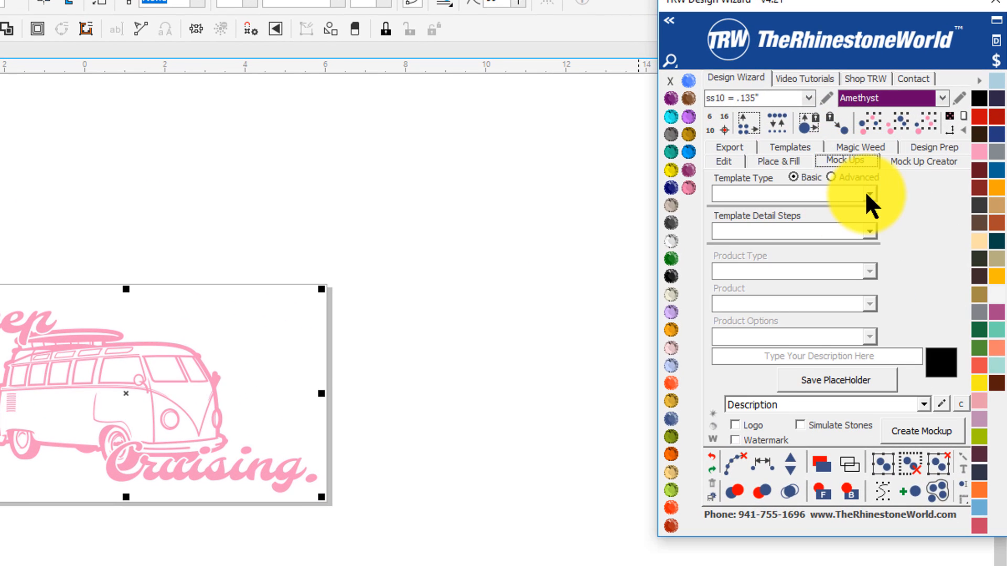
click(868, 194)
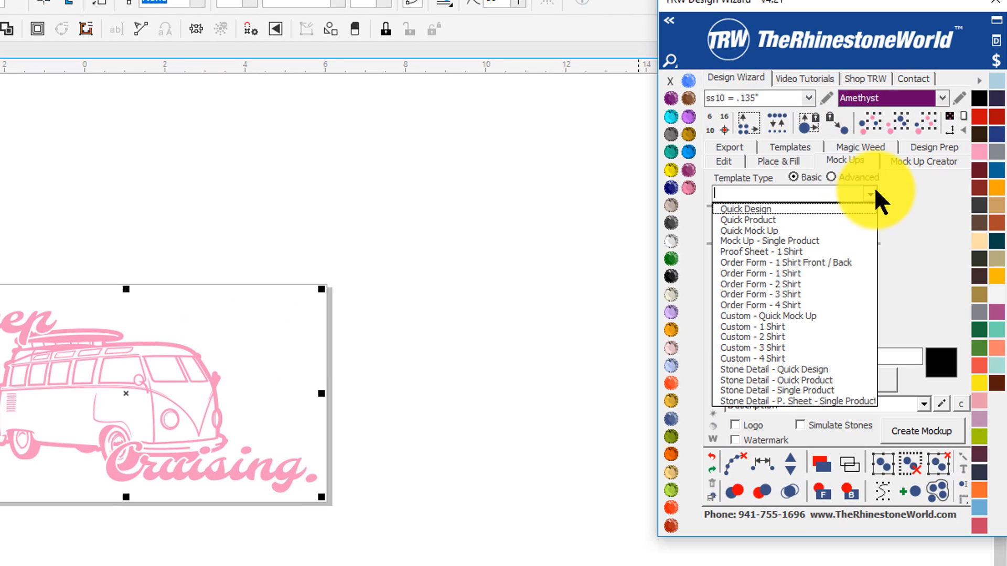
click(814, 219)
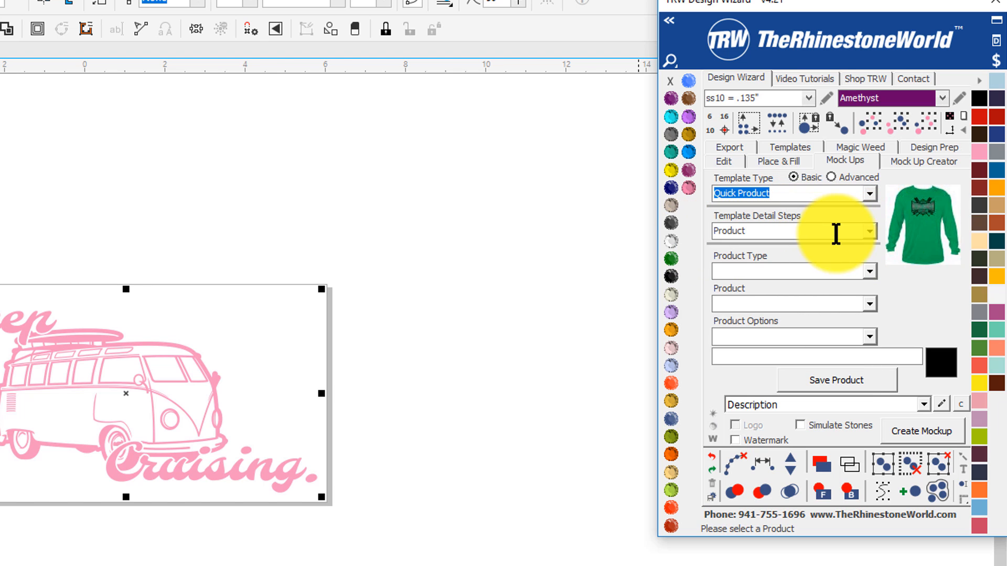
click(870, 231)
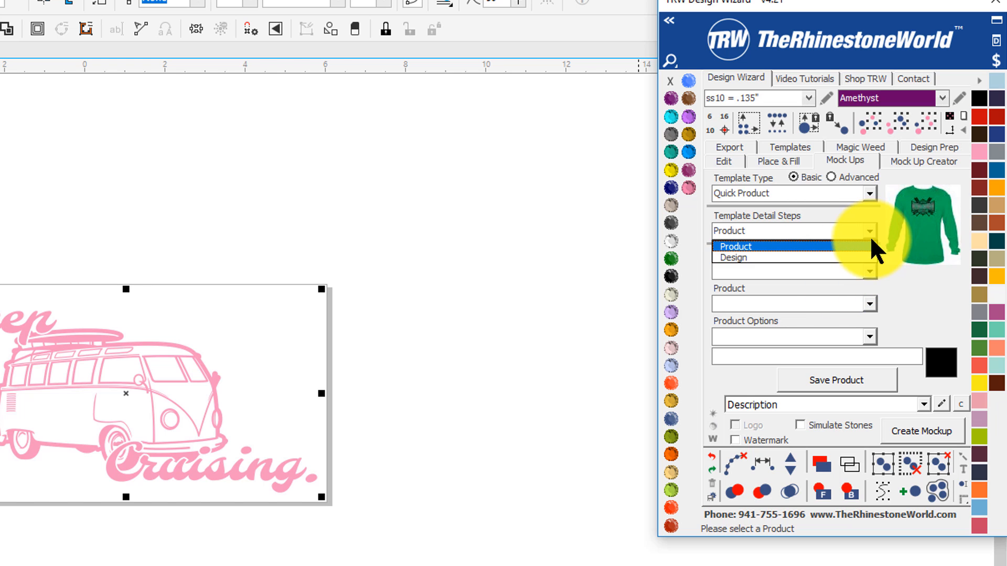
click(872, 246)
Choose the Womens Tank Top Shirt as the mock-up product and save the product
click(870, 271)
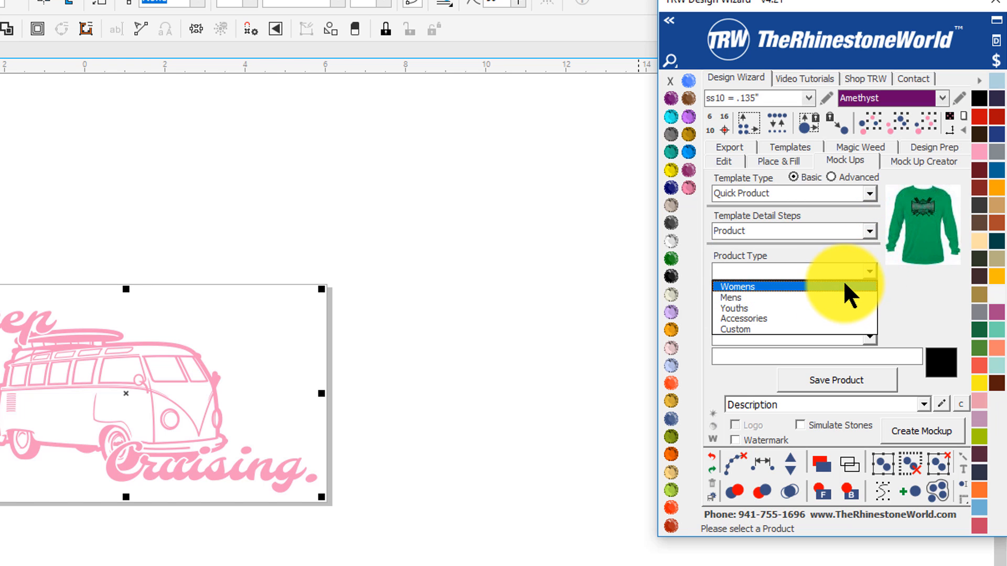
click(845, 286)
click(870, 304)
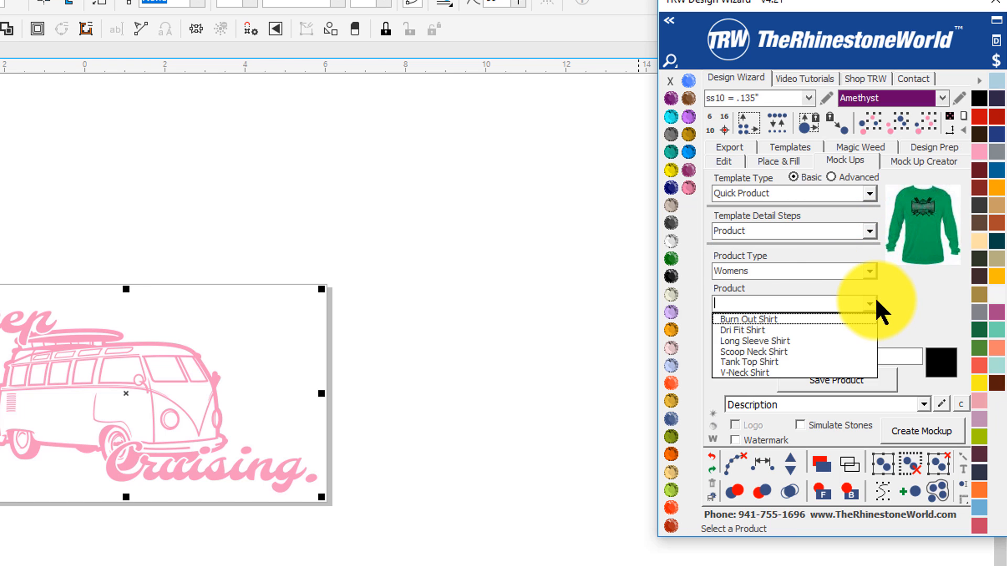
click(790, 359)
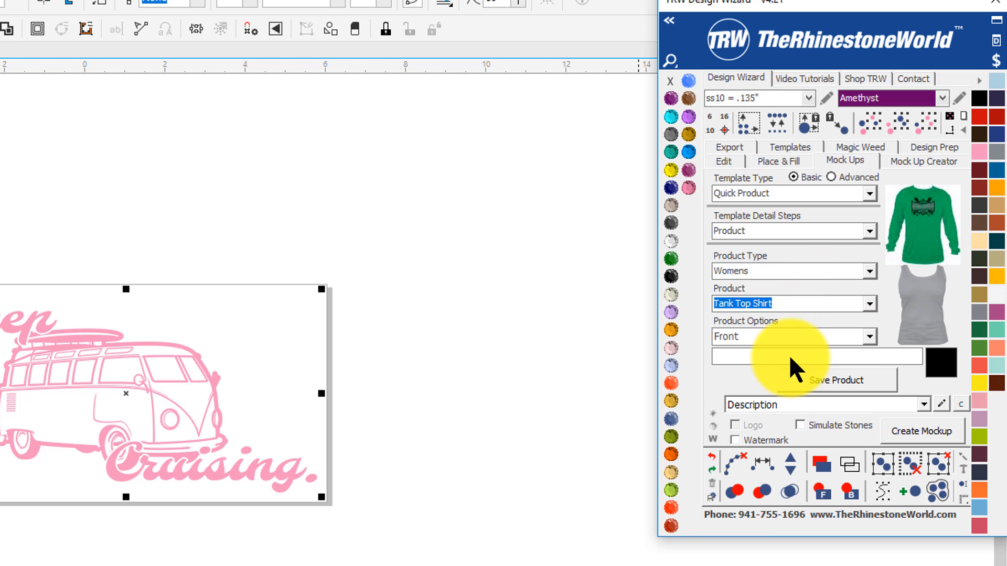
click(843, 378)
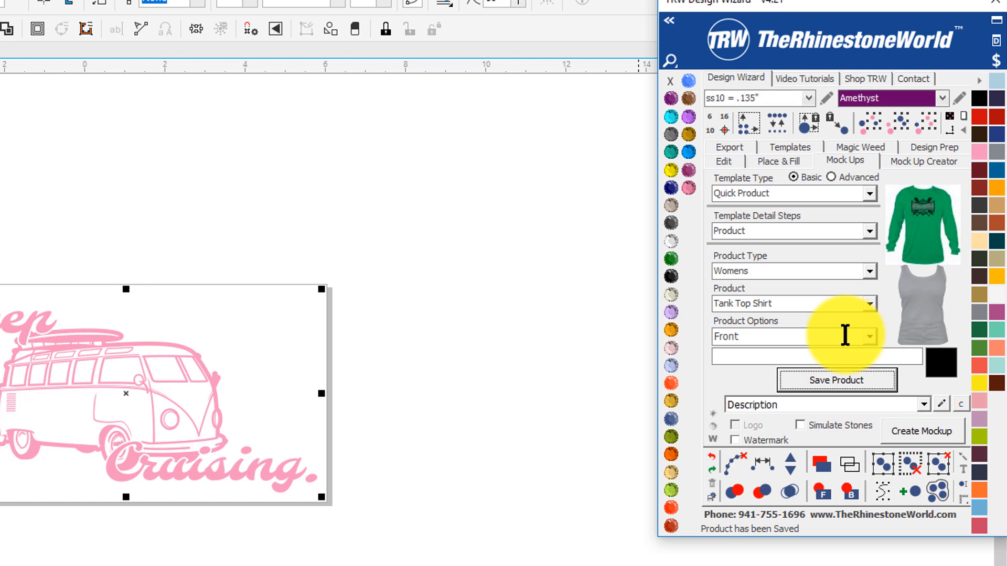
Save the van artwork as the template's Design step, create the mock-up and examine the design on the shirt
click(871, 231)
click(825, 256)
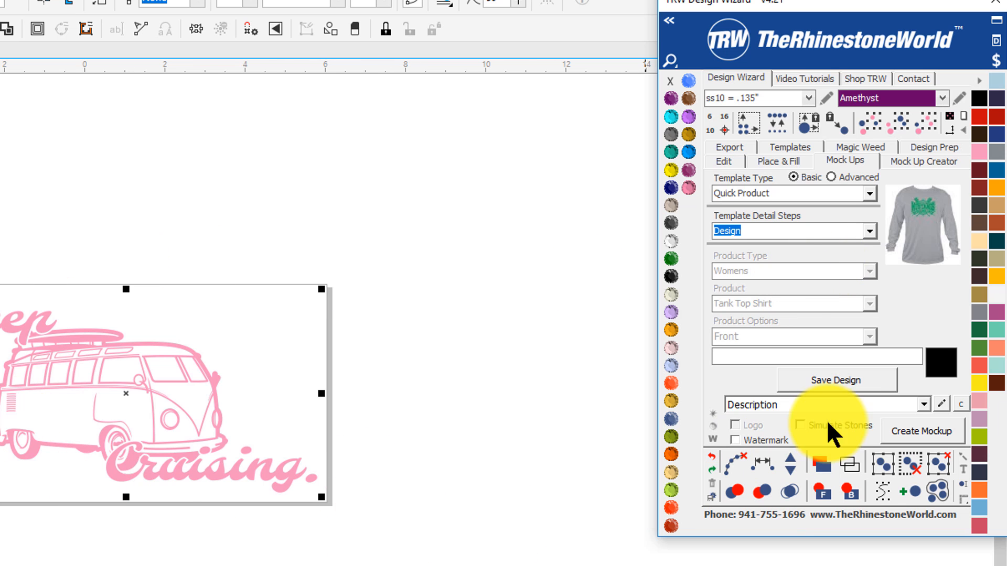
click(839, 381)
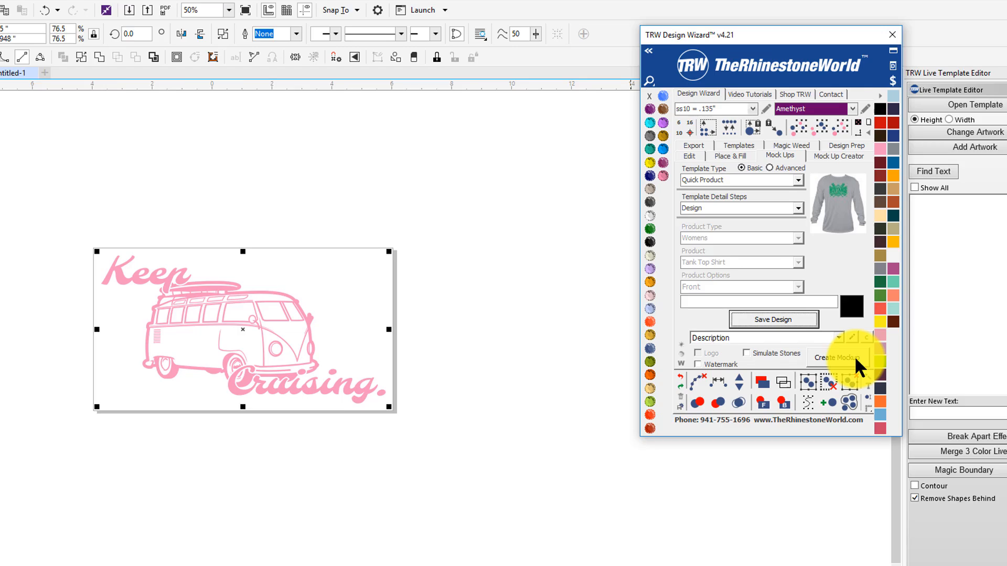
click(918, 428)
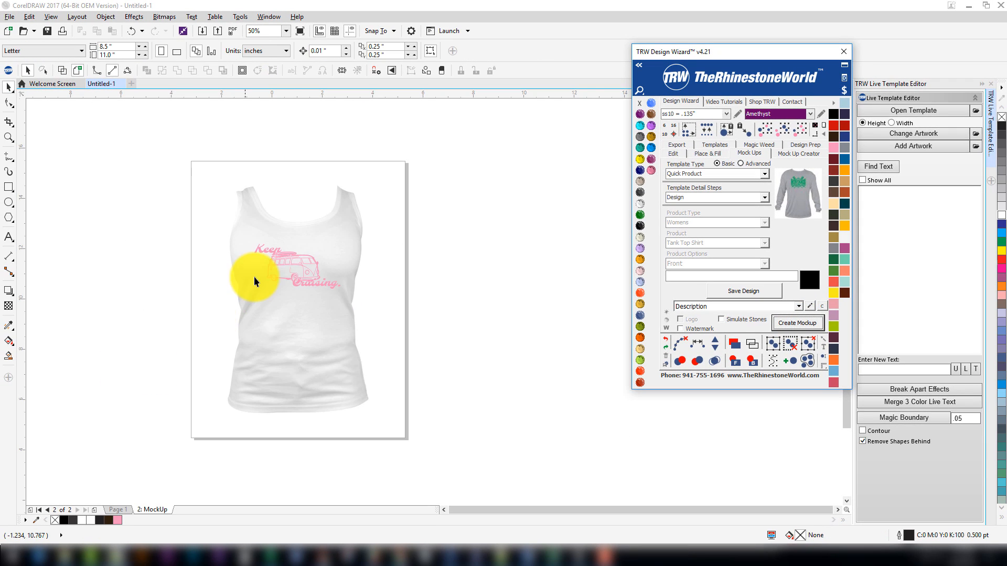
scroll(254, 276, up, 1)
scroll(363, 341, up, 1)
scroll(310, 338, down, 1)
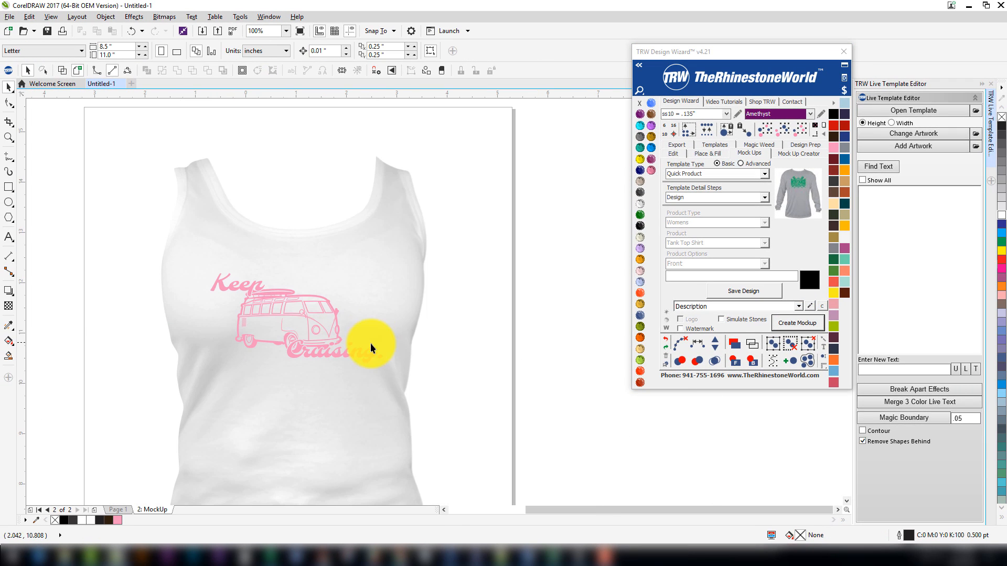
scroll(254, 200, down, 3)
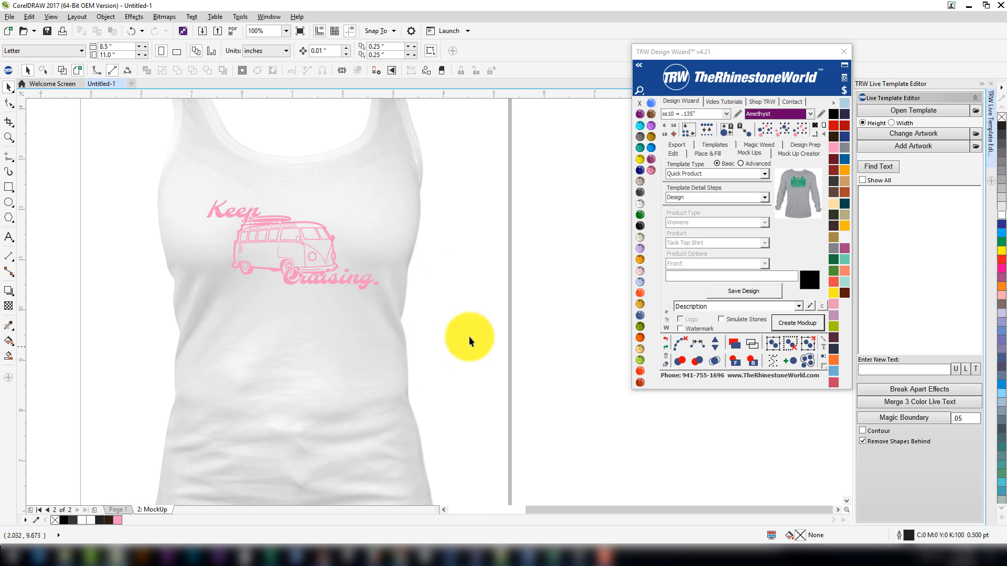
Undo the mock-up, then scale the van artwork proportionally to 10 inches wide and save it as the template's design
drag(469, 294, 599, 364)
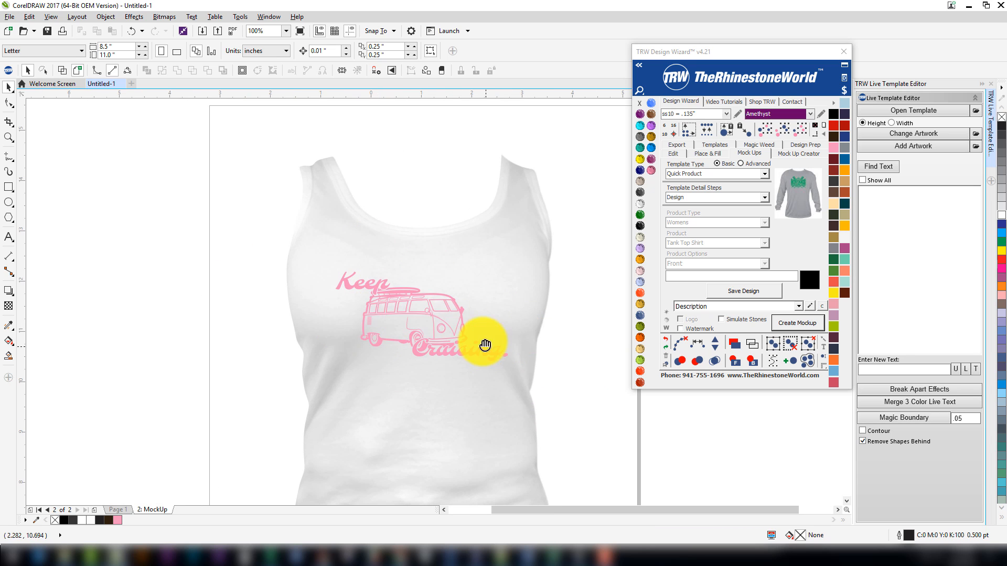
scroll(484, 345, down, 3)
key(ctrl+z)
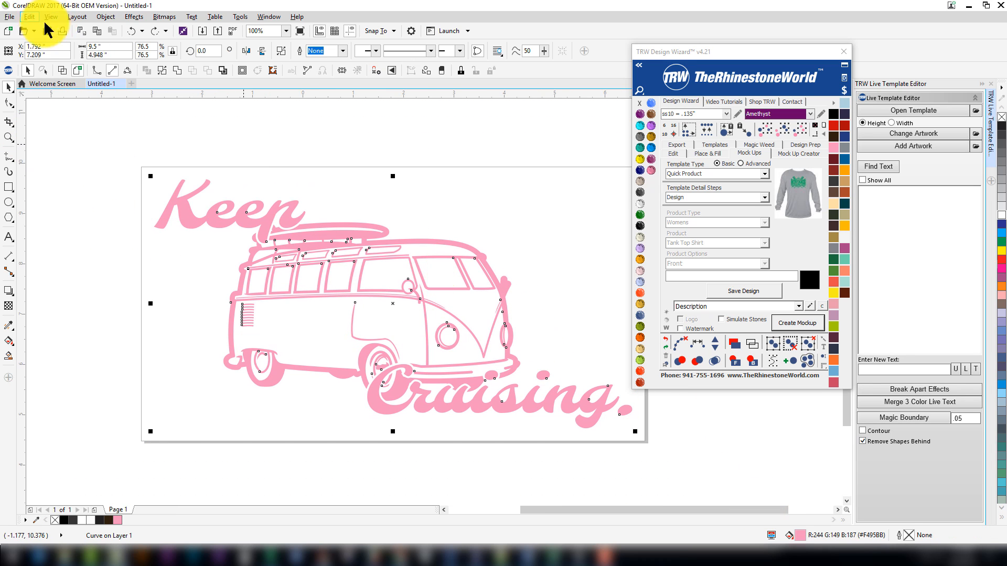
key(ctrl+shift+z)
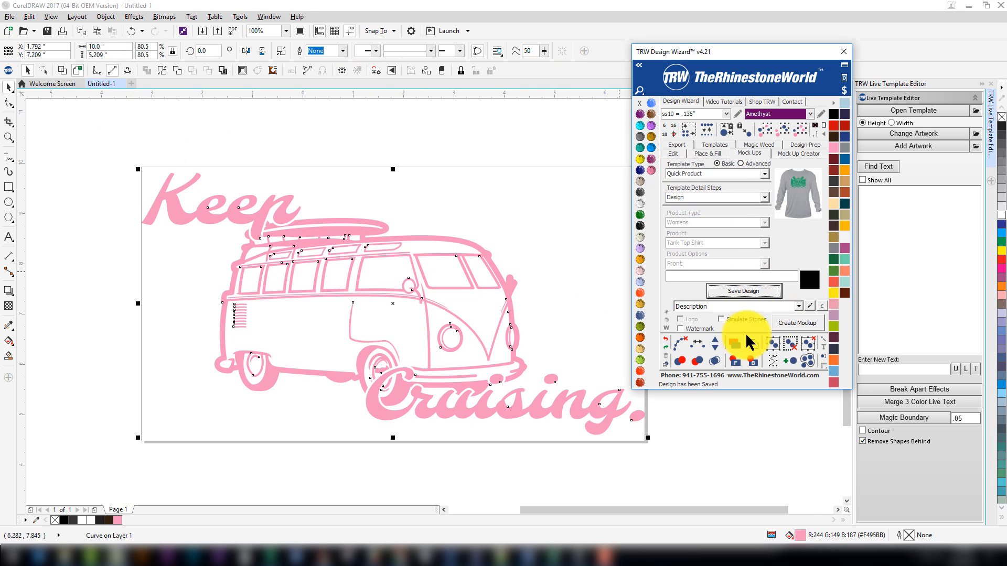
Create the tank top mock-up again from the enlarged artwork and examine the design's size and placement on the shirt
click(797, 323)
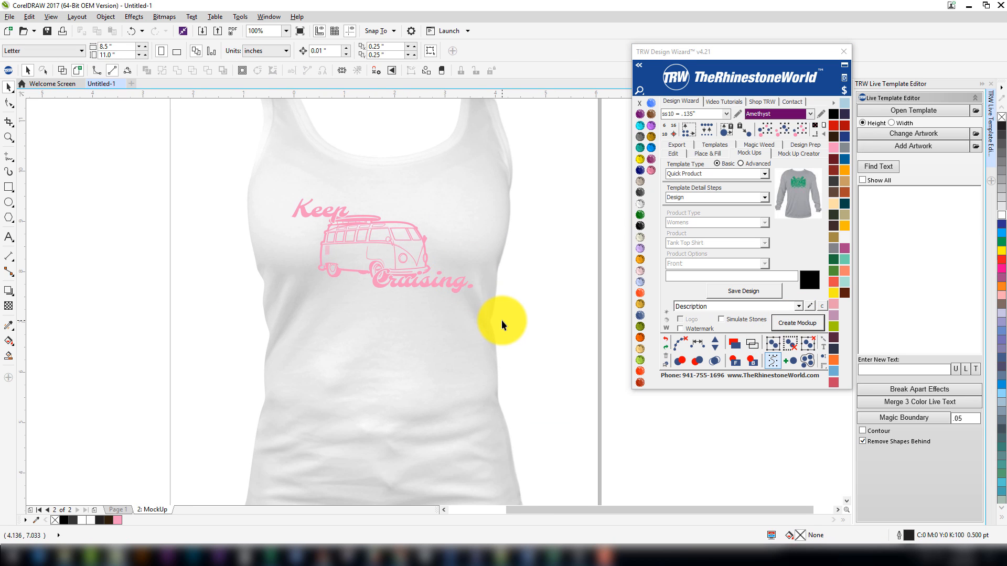
scroll(503, 320, down, 2)
scroll(454, 309, up, 2)
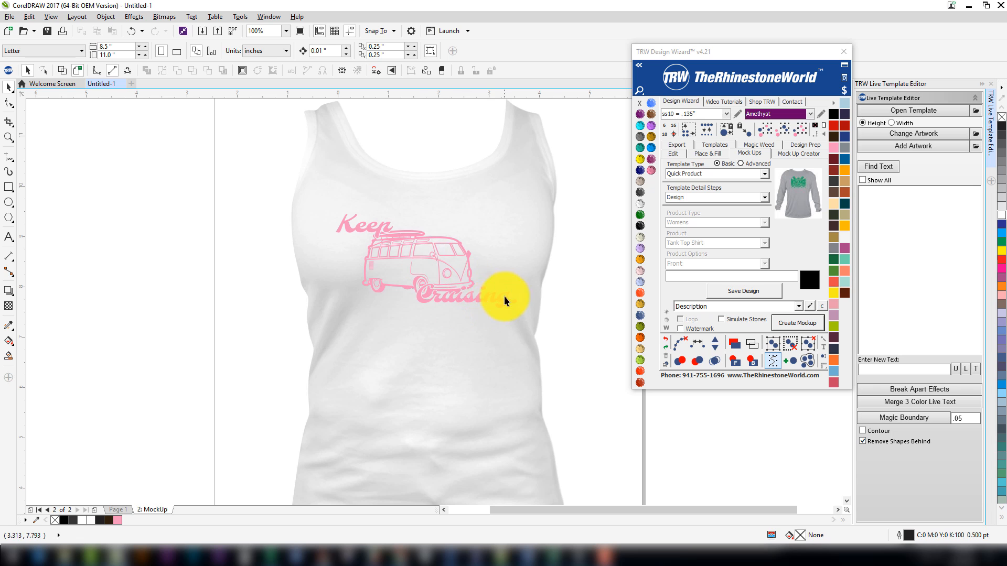
drag(546, 280, 517, 295)
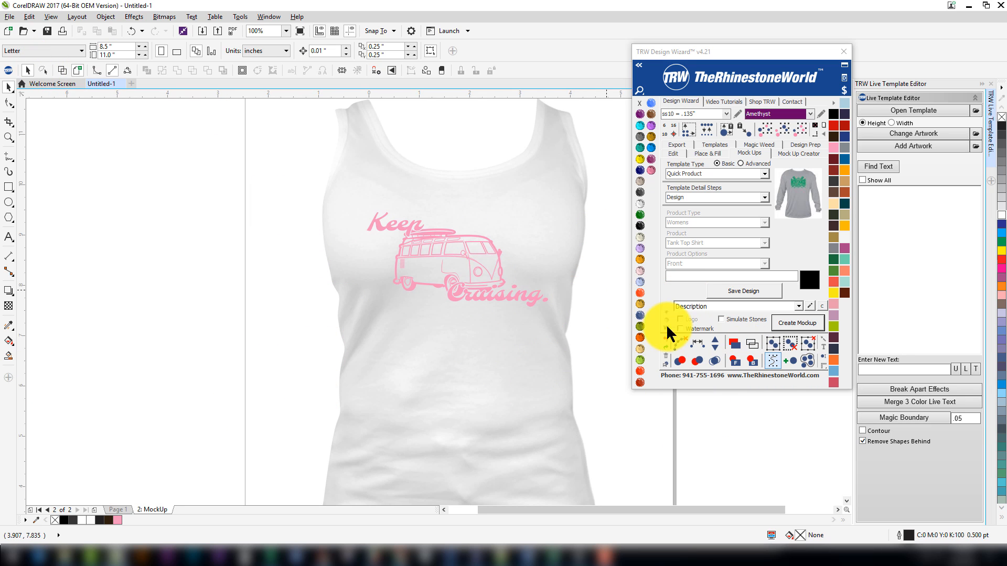
drag(542, 299, 574, 401)
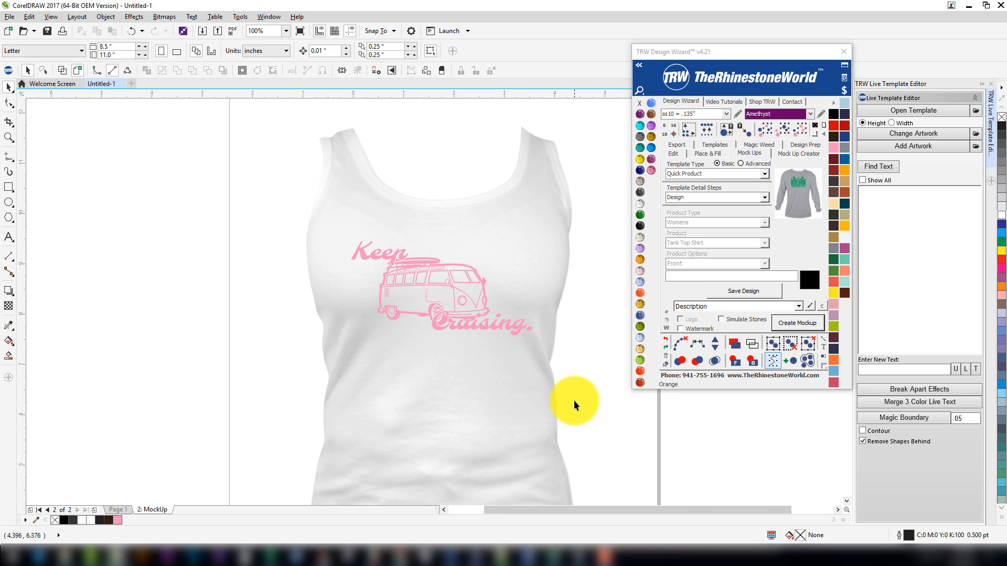